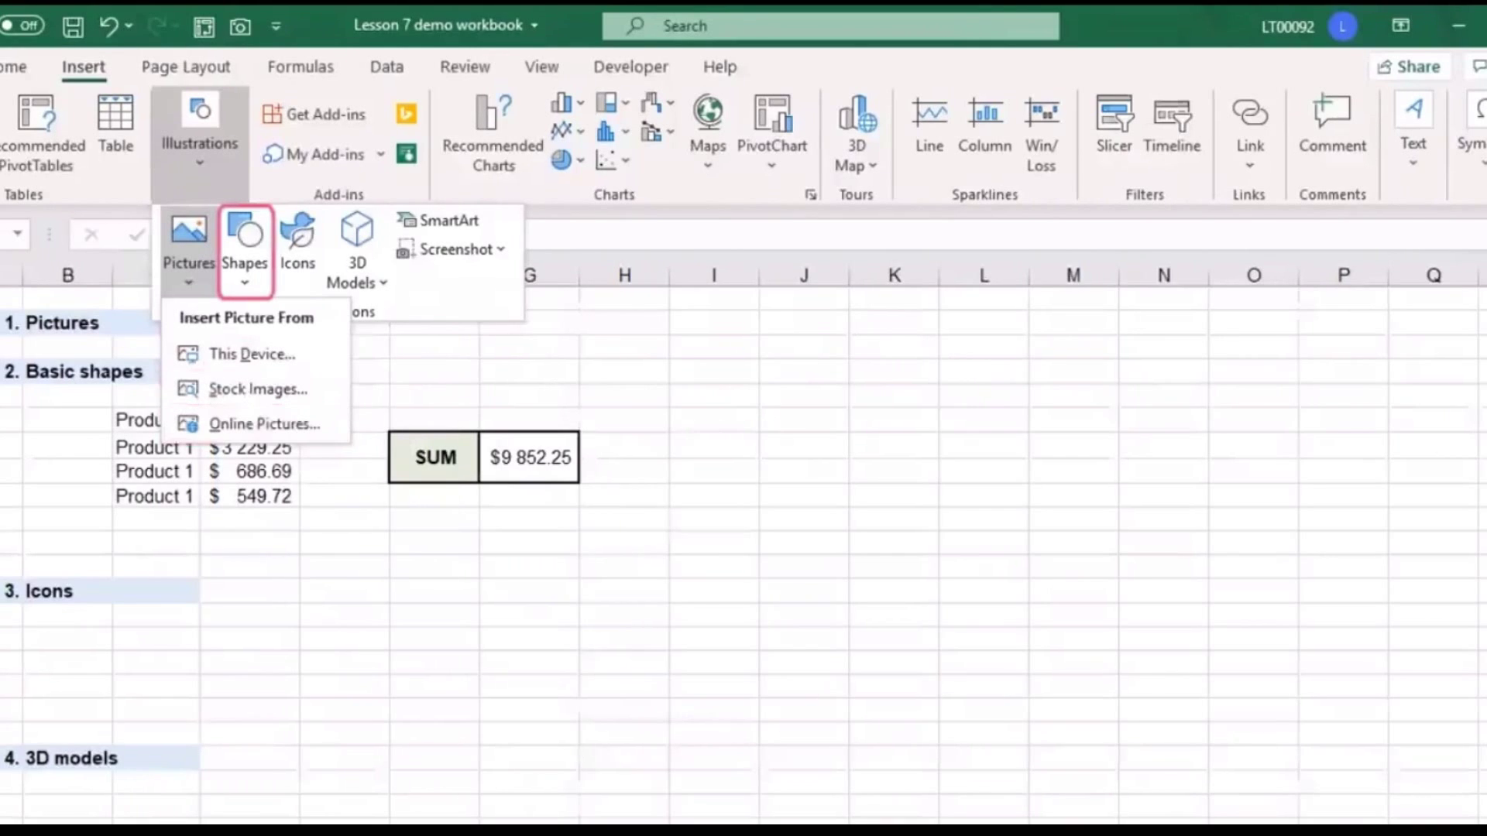
# Step: Draw a right brace about 2.14 cm tall and 0.66 cm wide between the product amounts and the SUM box, in the orange line style
pyautogui.click(245, 251)
pyautogui.click(245, 252)
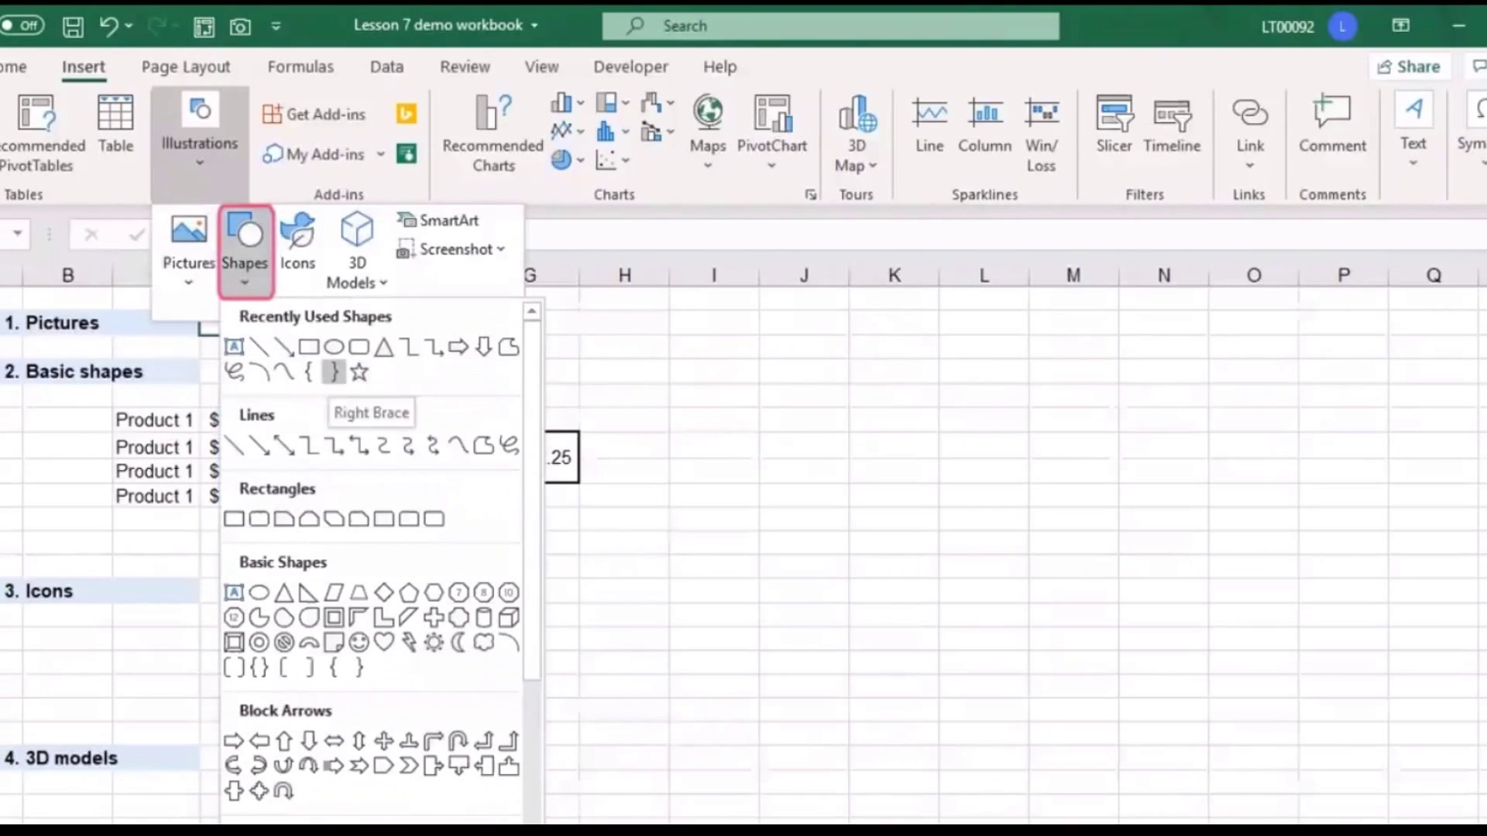
pyautogui.click(333, 372)
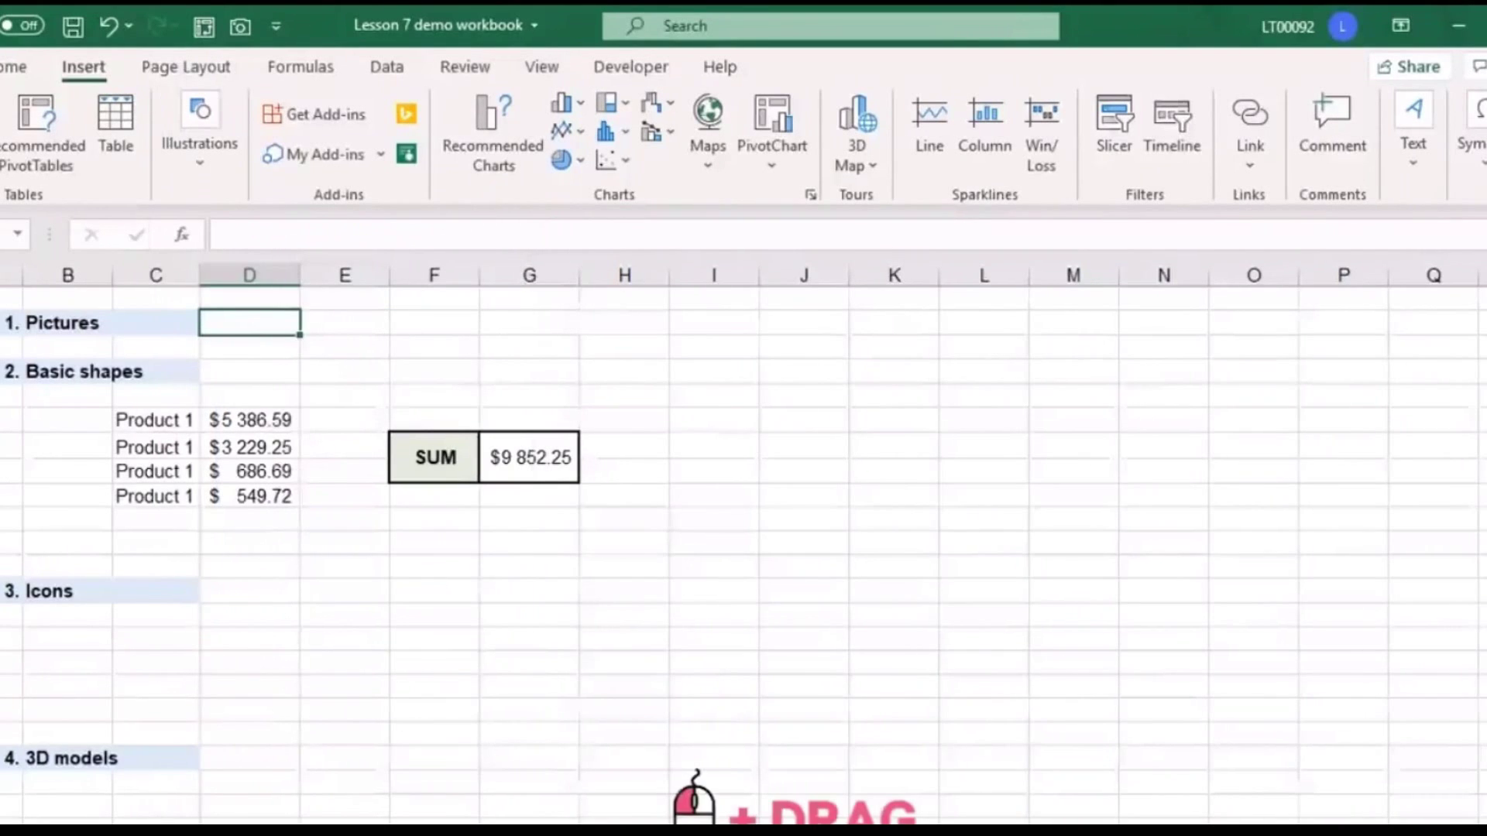
pyautogui.moveTo(326, 402); pyautogui.dragTo(344, 507)
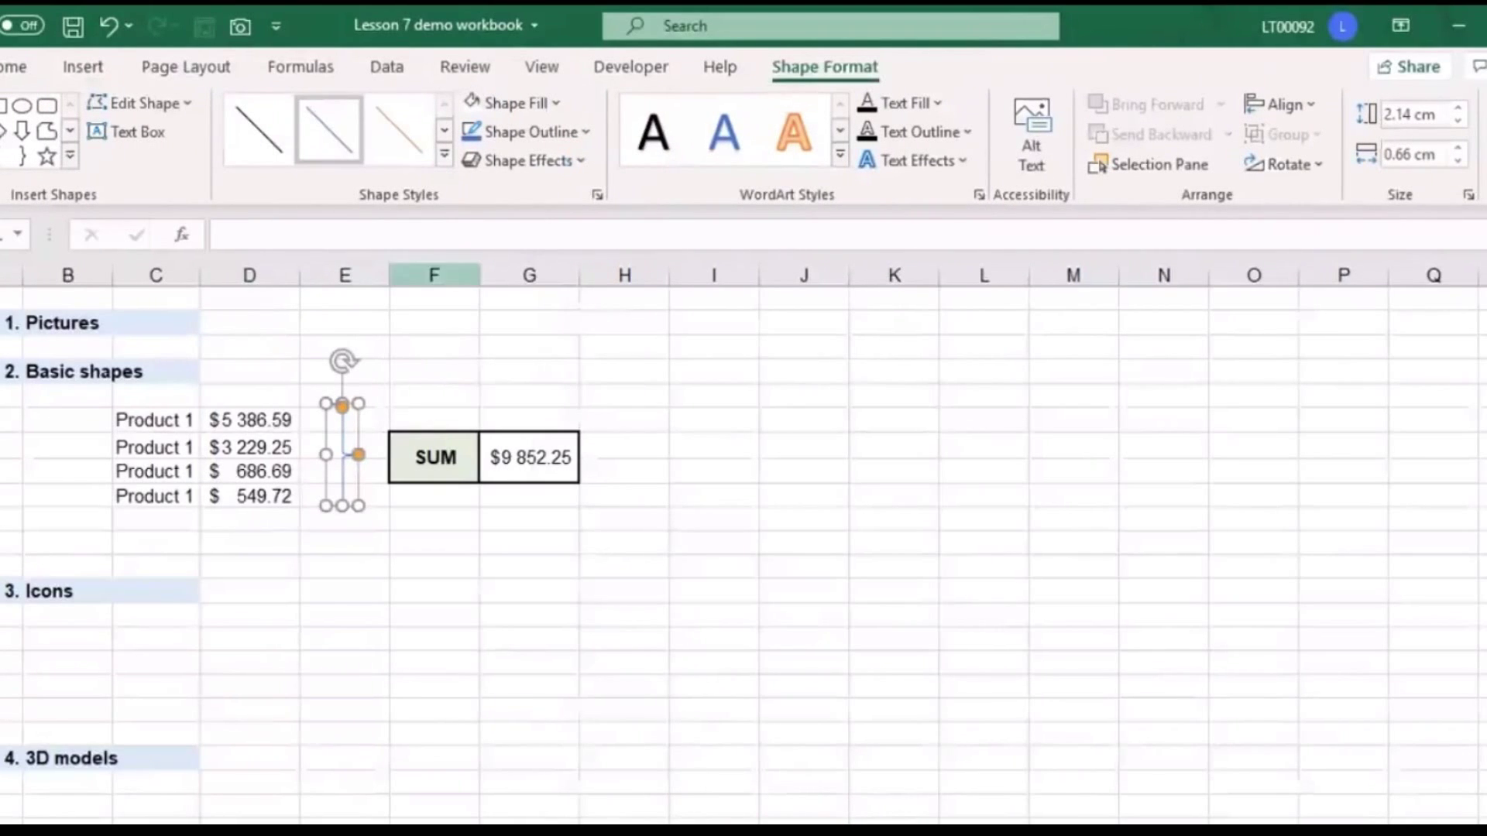
pyautogui.click(399, 129)
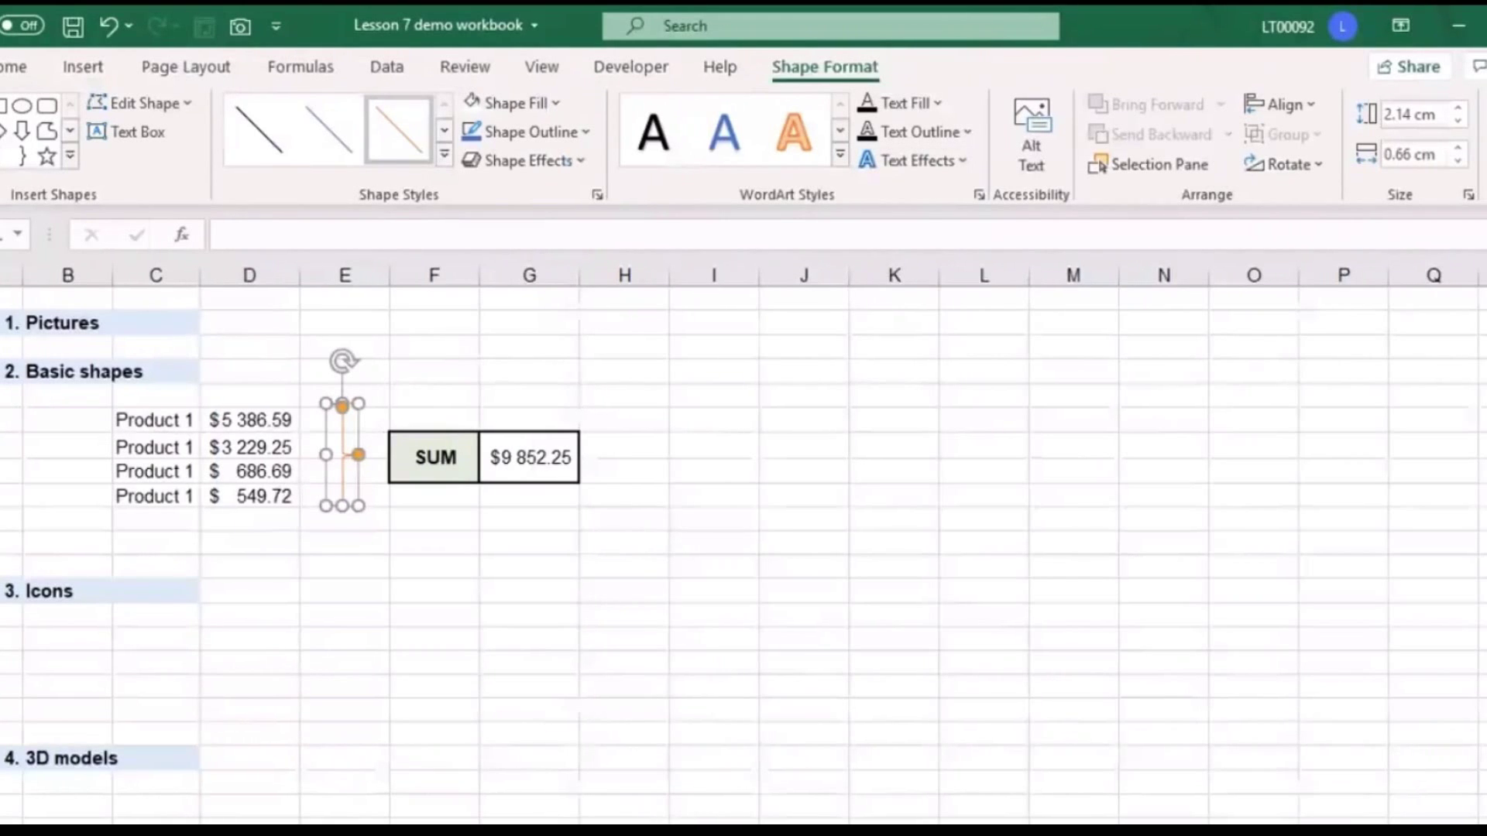
# Step: Try to draw a line arrow below the product list, from column C across to column O
pyautogui.click(83, 67)
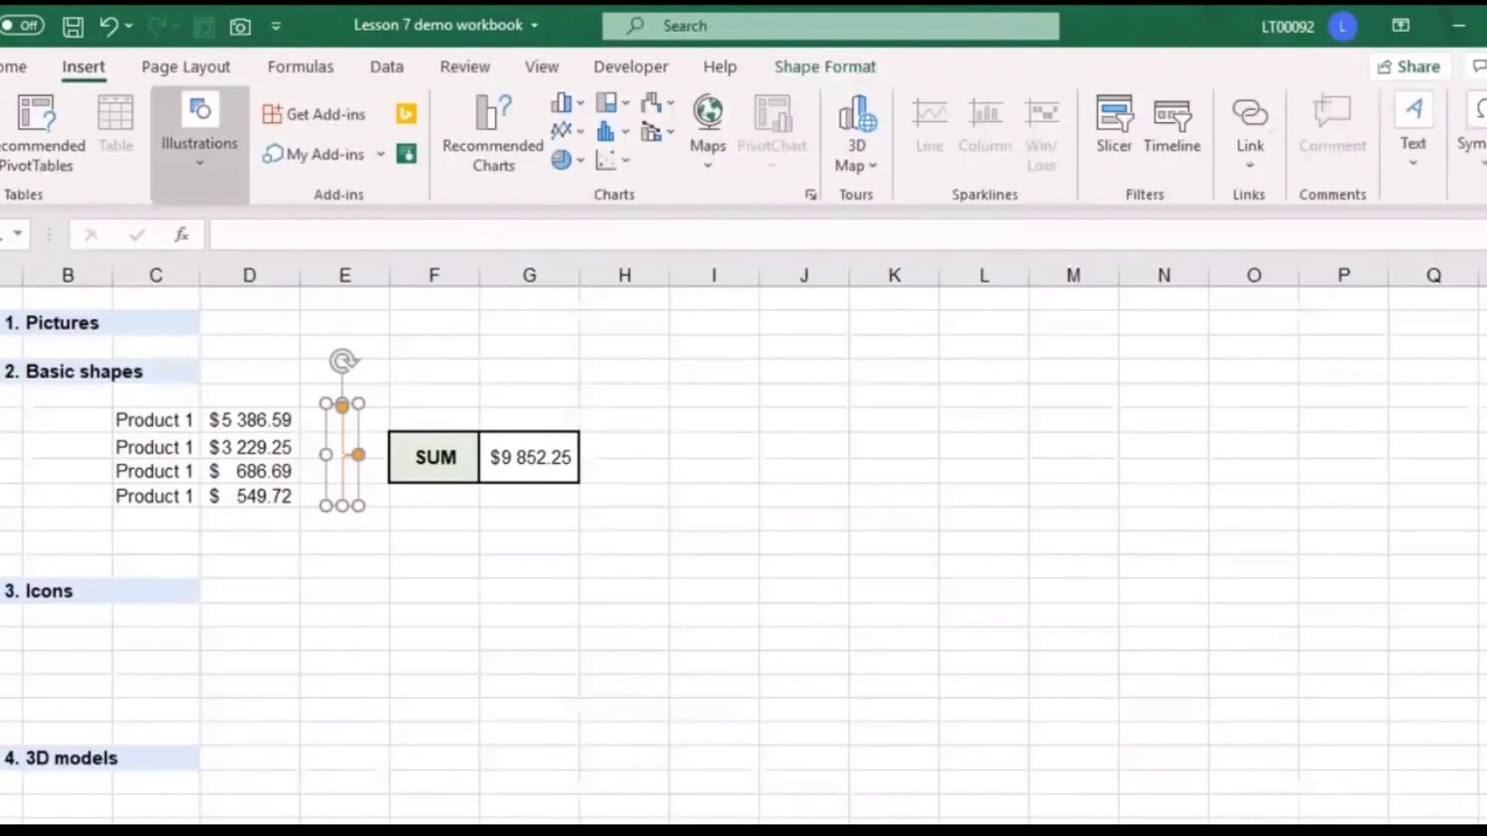
pyautogui.click(200, 144)
pyautogui.click(244, 251)
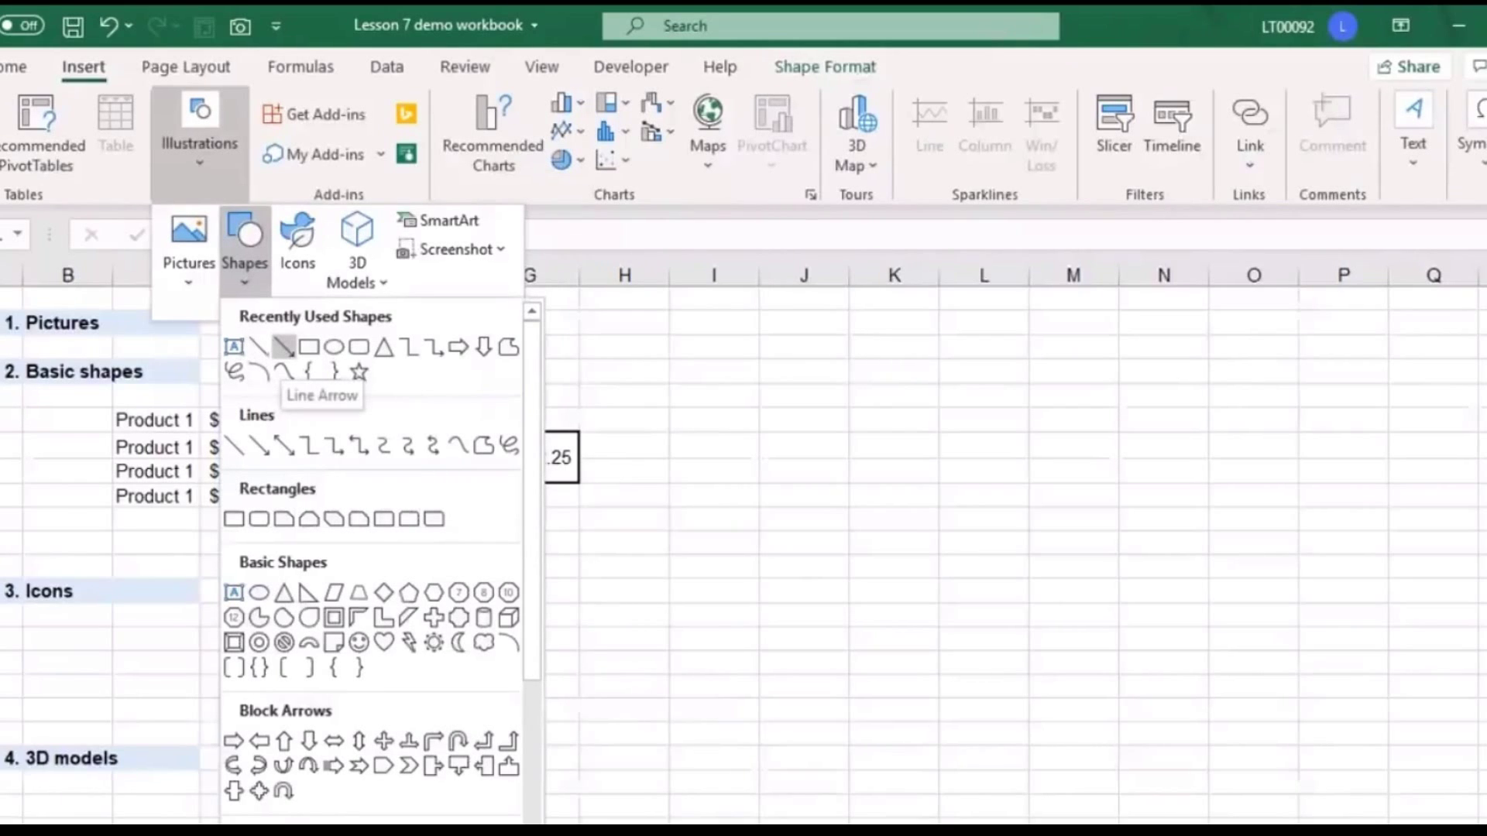
pyautogui.click(284, 346)
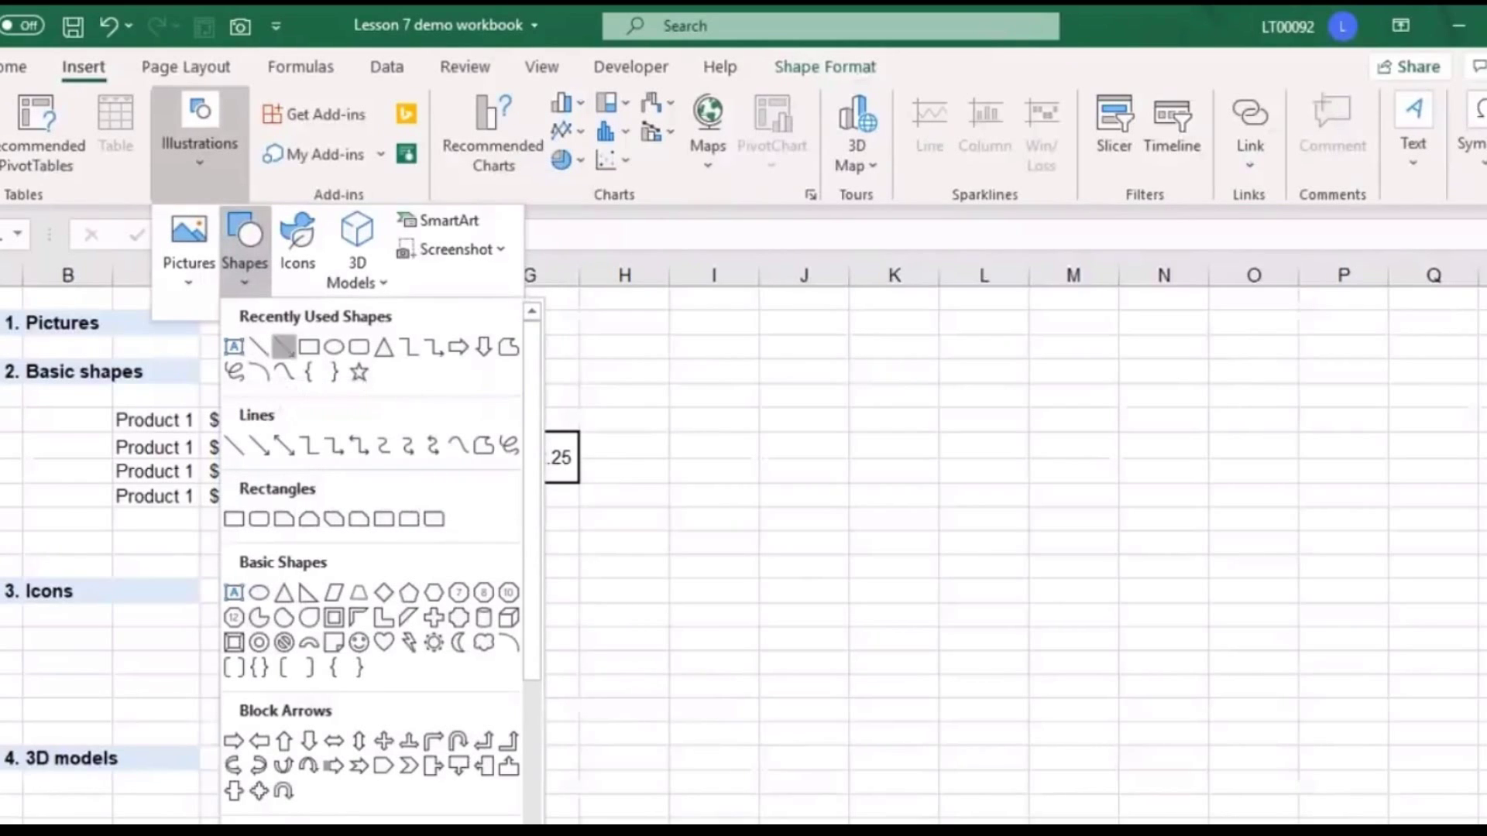
pyautogui.moveTo(115, 550)
pyautogui.mouseDown()
pyautogui.moveTo(958, 523)
pyautogui.moveTo(1118, 547)
pyautogui.moveTo(1222, 604)
pyautogui.moveTo(1286, 546)
pyautogui.mouseUp()
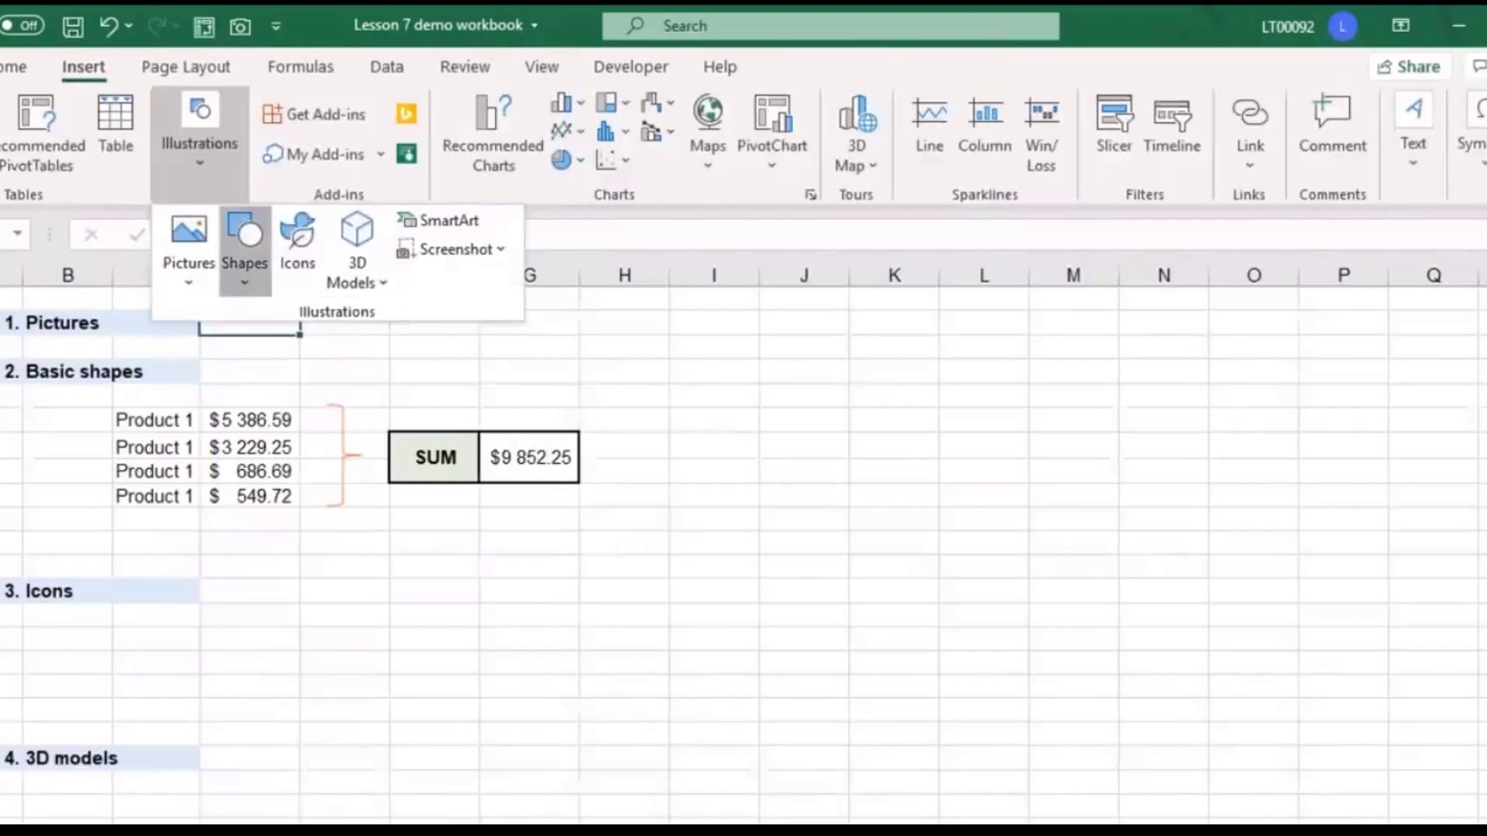
# Step: Draw a perfectly horizontal line arrow below the product list, from the start of column C to column P
pyautogui.click(244, 255)
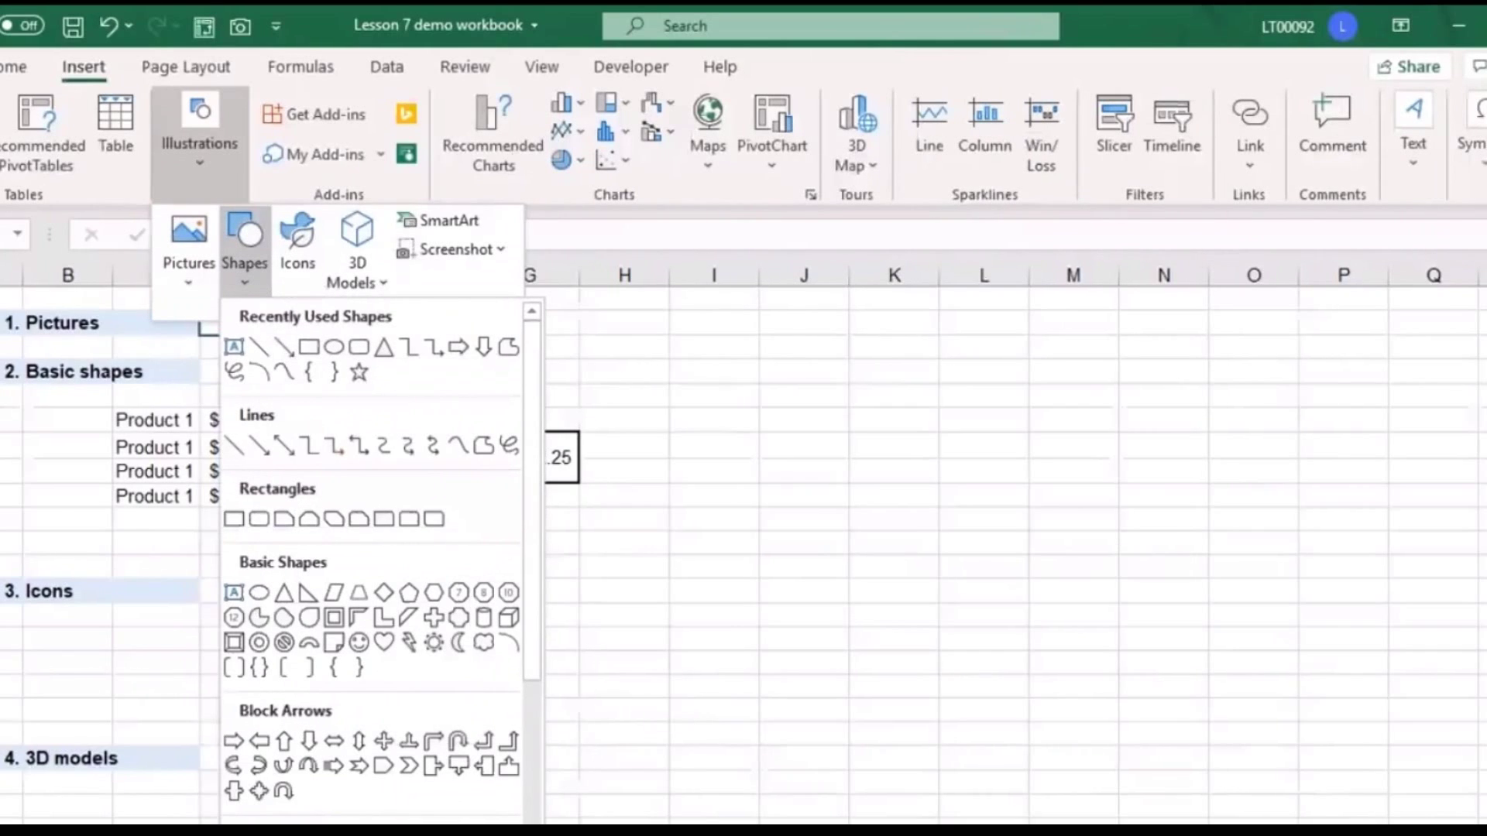
pyautogui.click(284, 347)
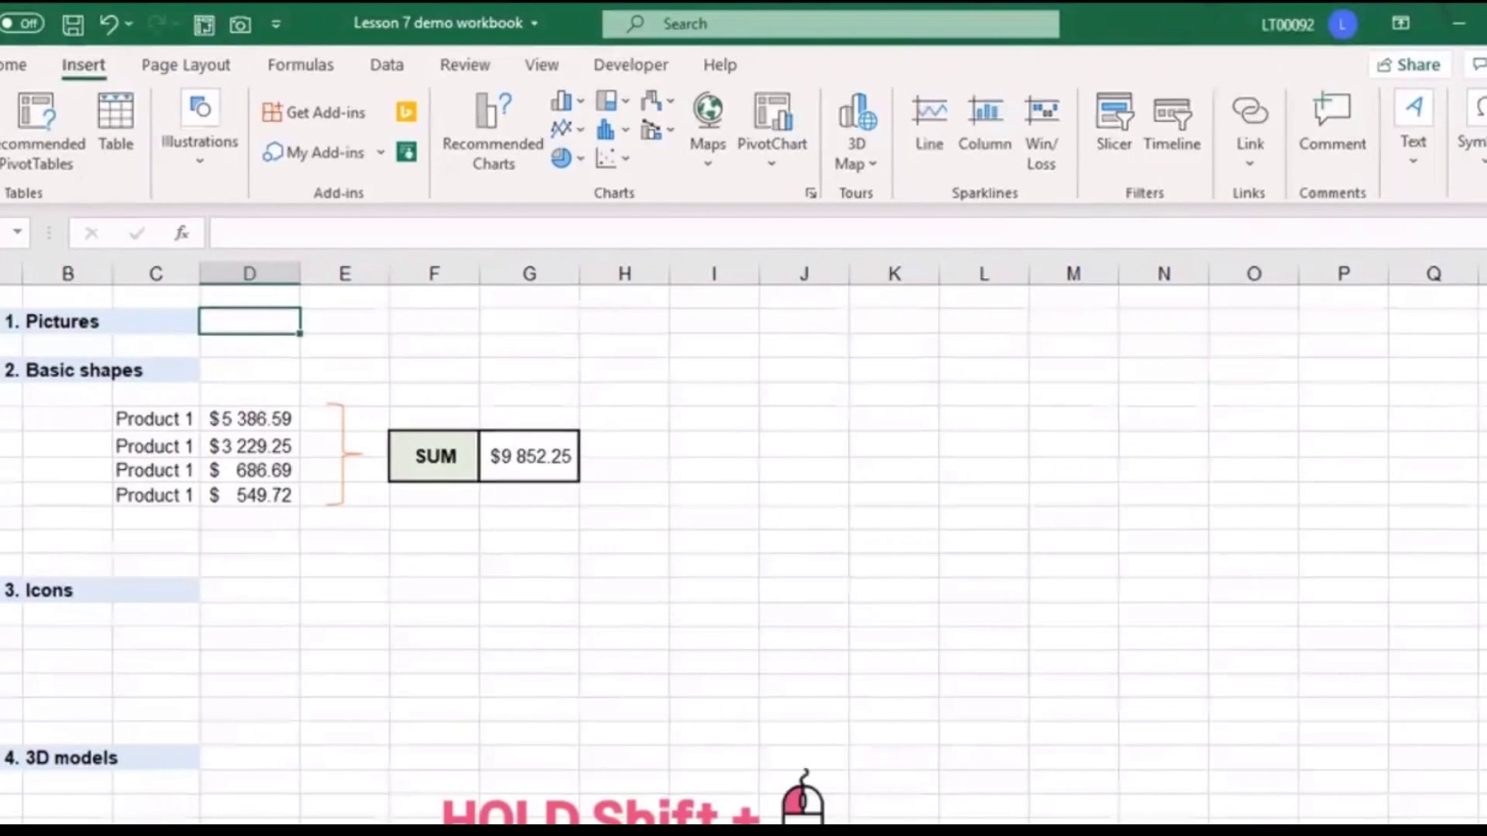
pyautogui.moveTo(113, 537); pyautogui.dragTo(1308, 537)
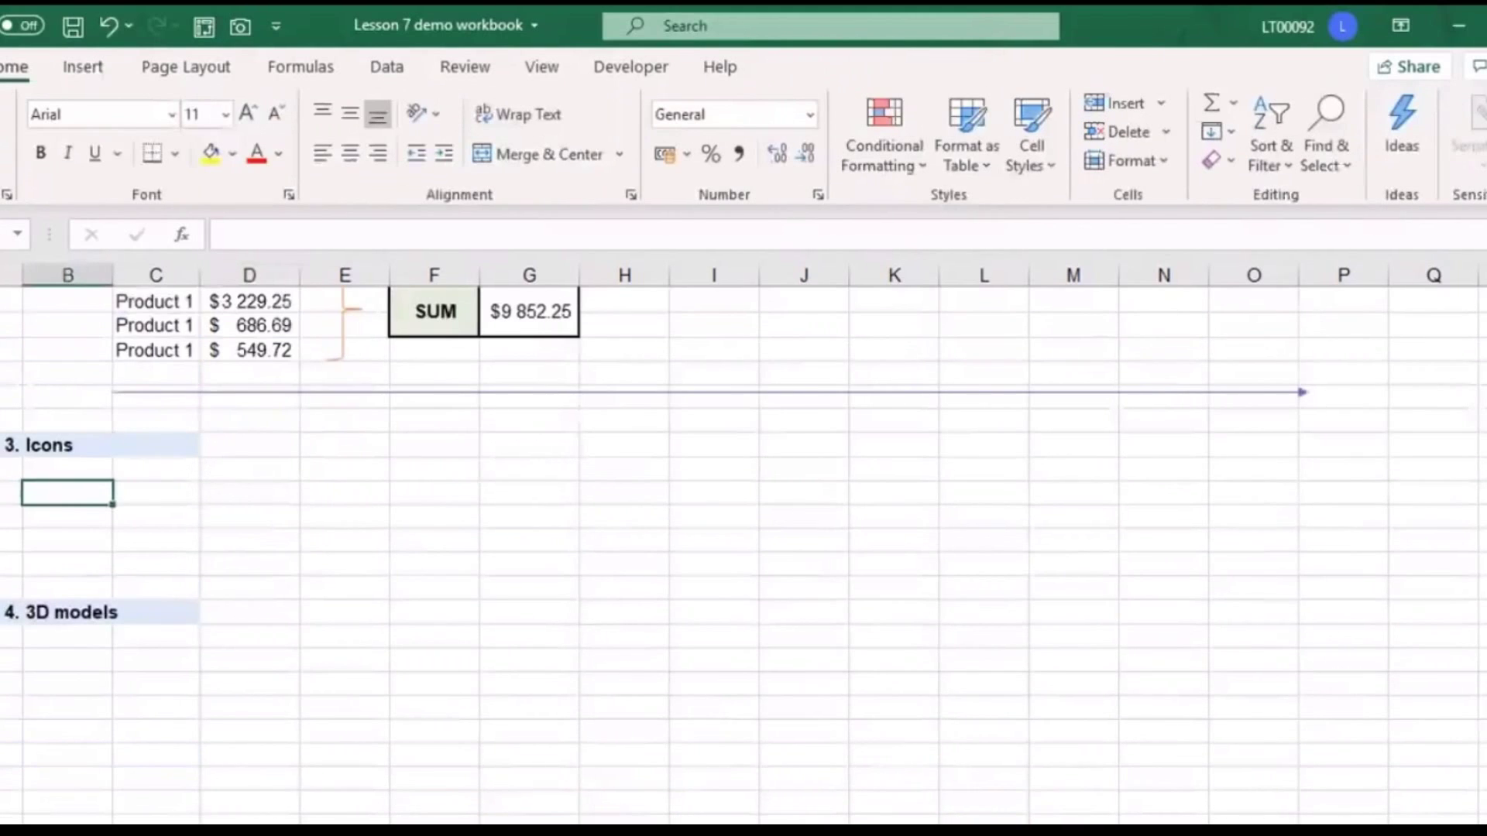
# Step: Insert the solid calculator icon below the Icons heading, resized to 1.61 cm square with the yellow outline graphics style
pyautogui.click(83, 67)
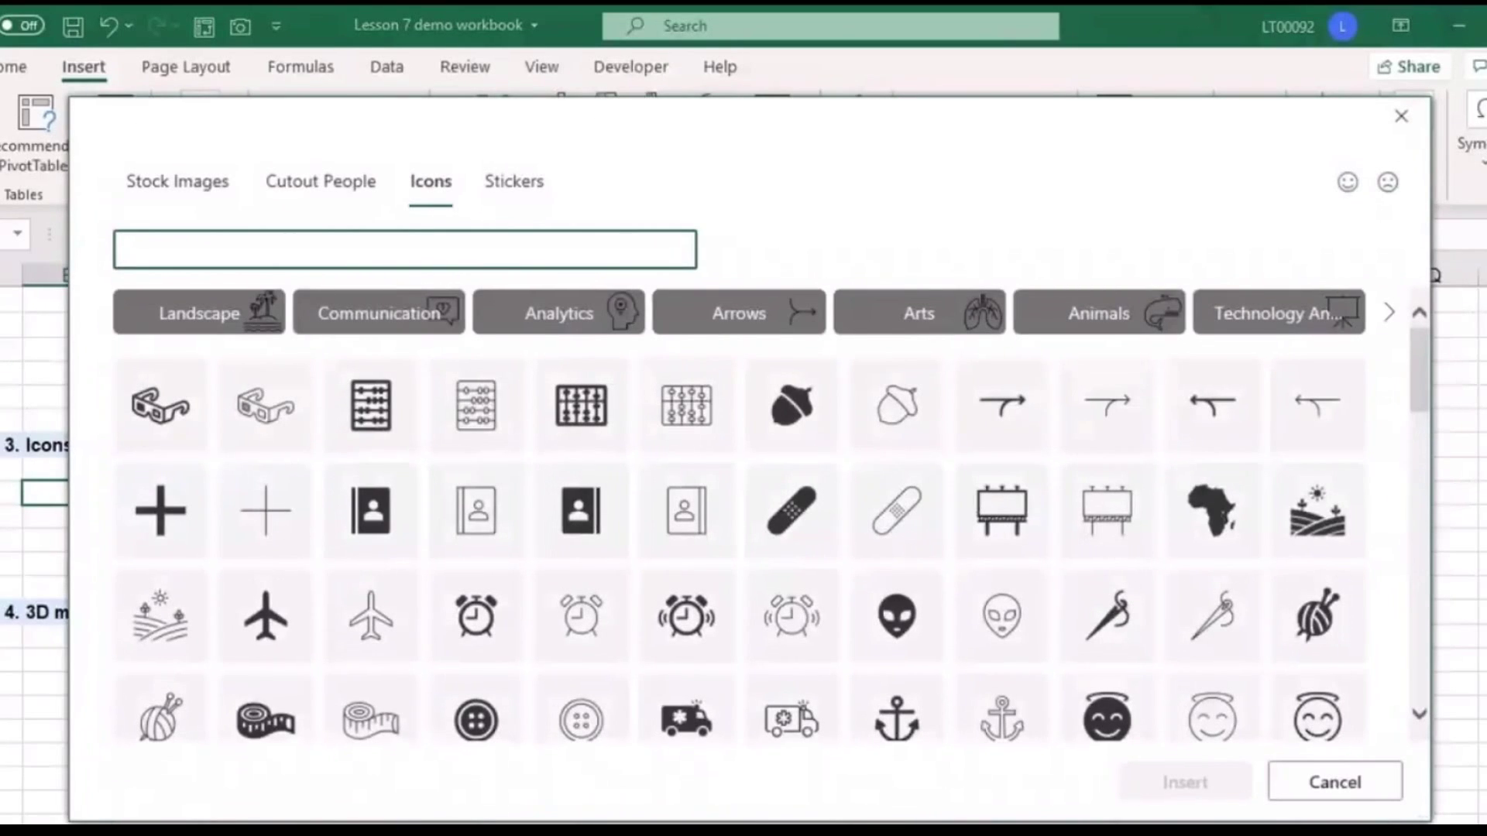
pyautogui.write('calcu')
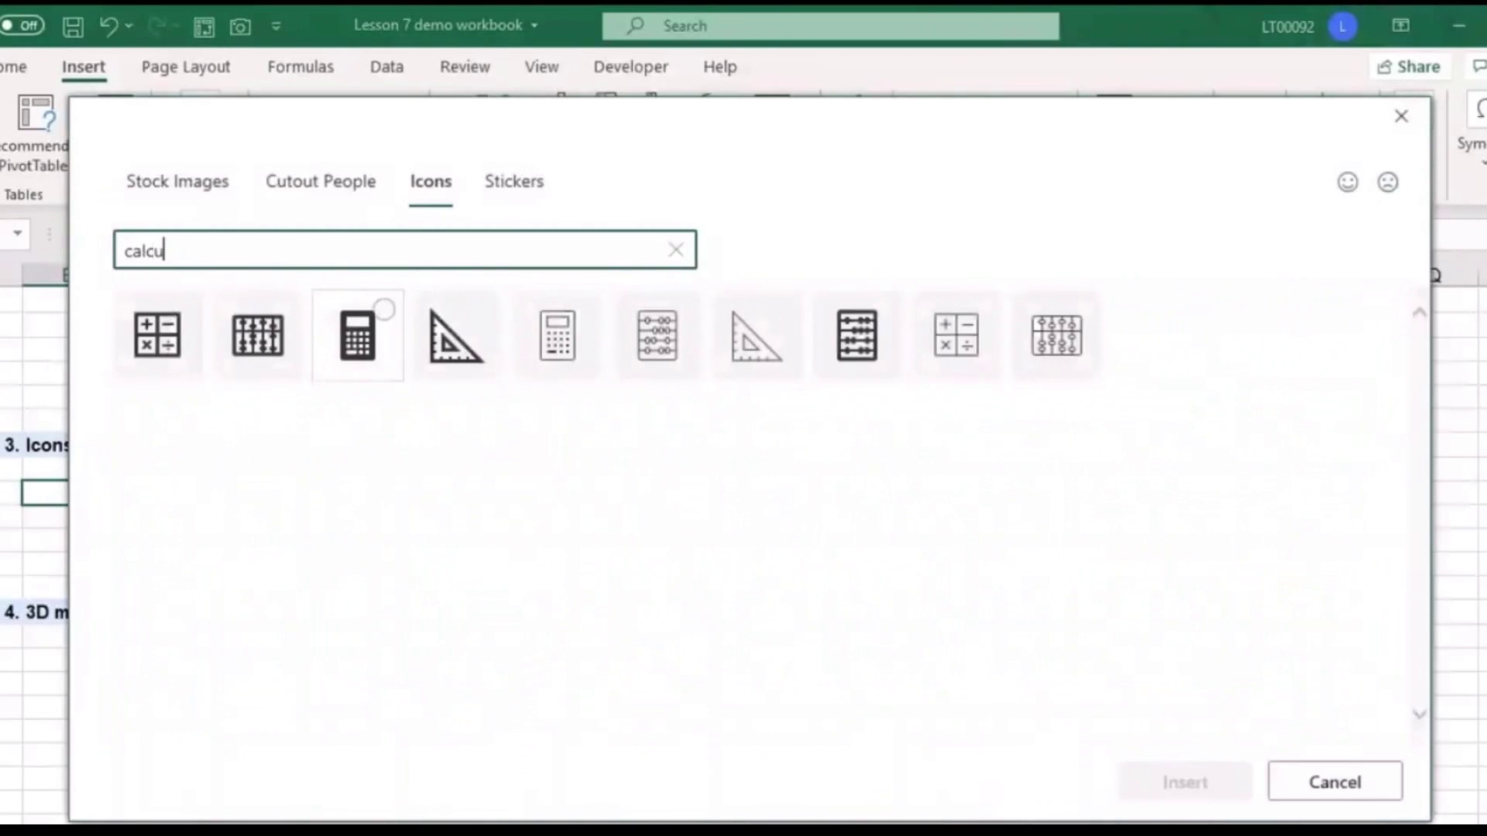
pyautogui.click(357, 335)
pyautogui.click(1185, 782)
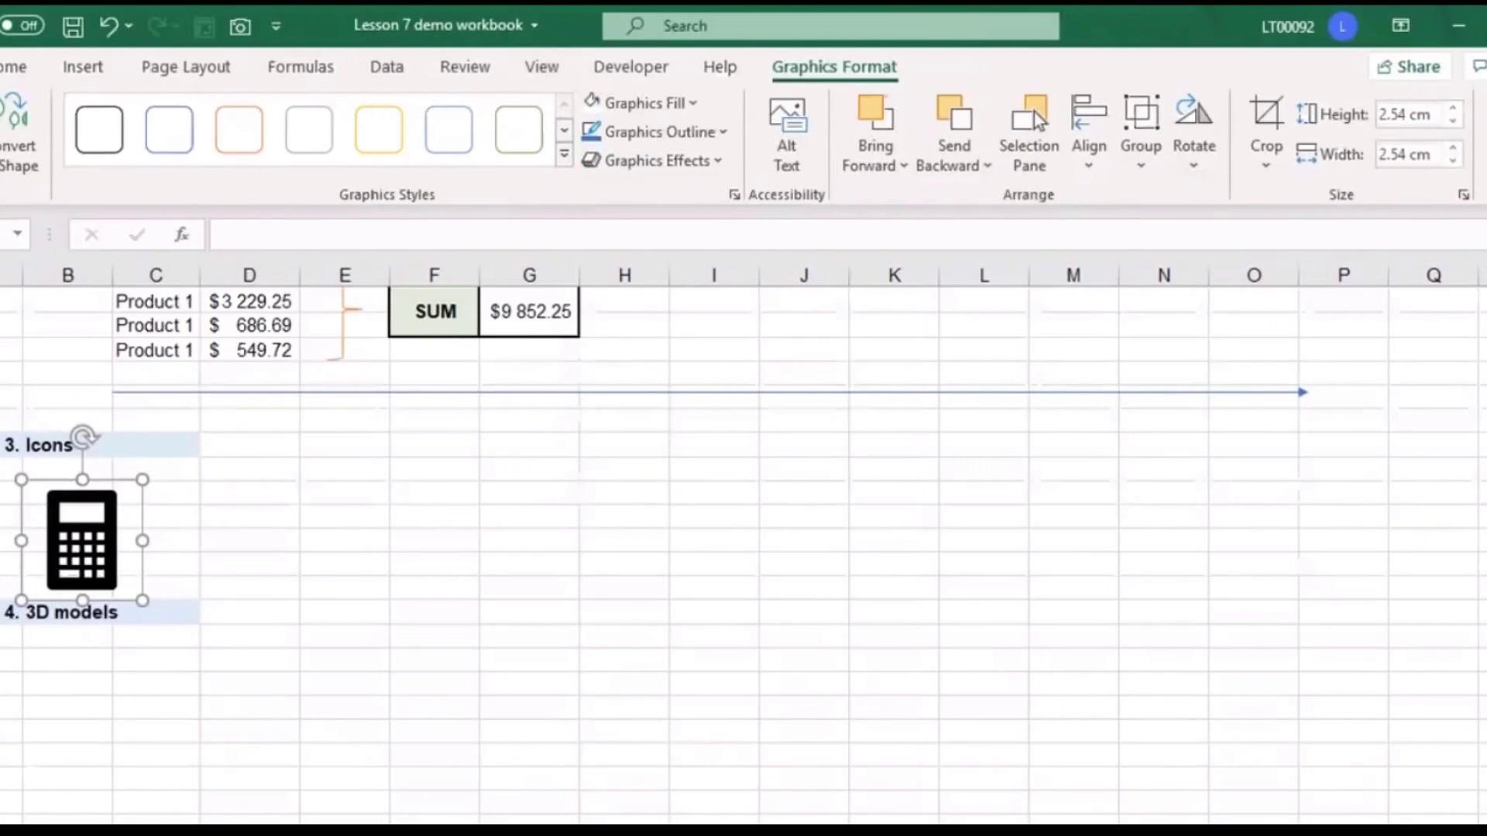
pyautogui.moveTo(143, 600); pyautogui.dragTo(99, 557)
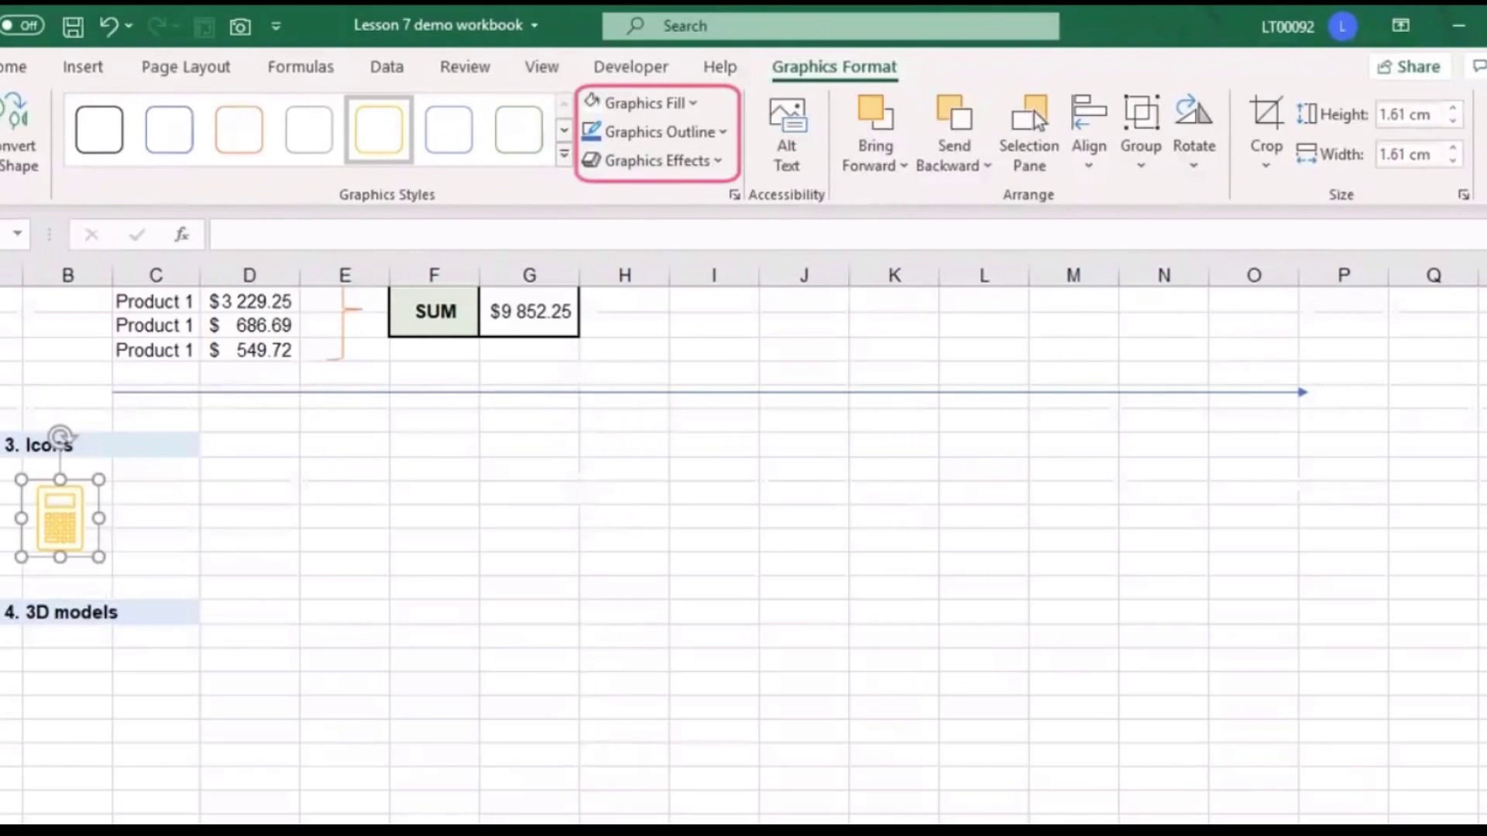
# Step: Select the column B cell below the 3D models heading and browse the categories of the online 3D model library
pyautogui.click(67, 660)
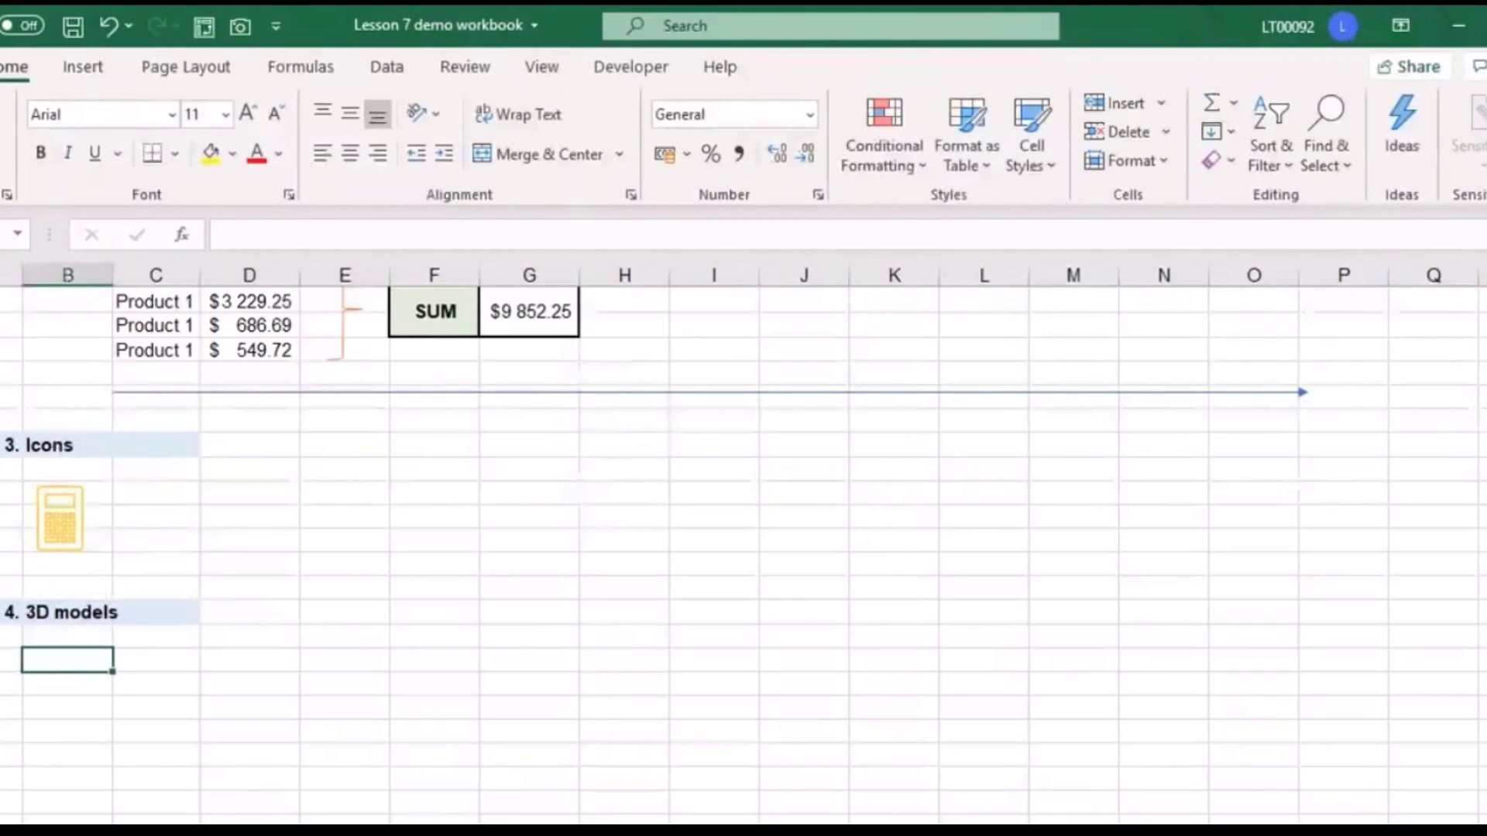
pyautogui.click(82, 66)
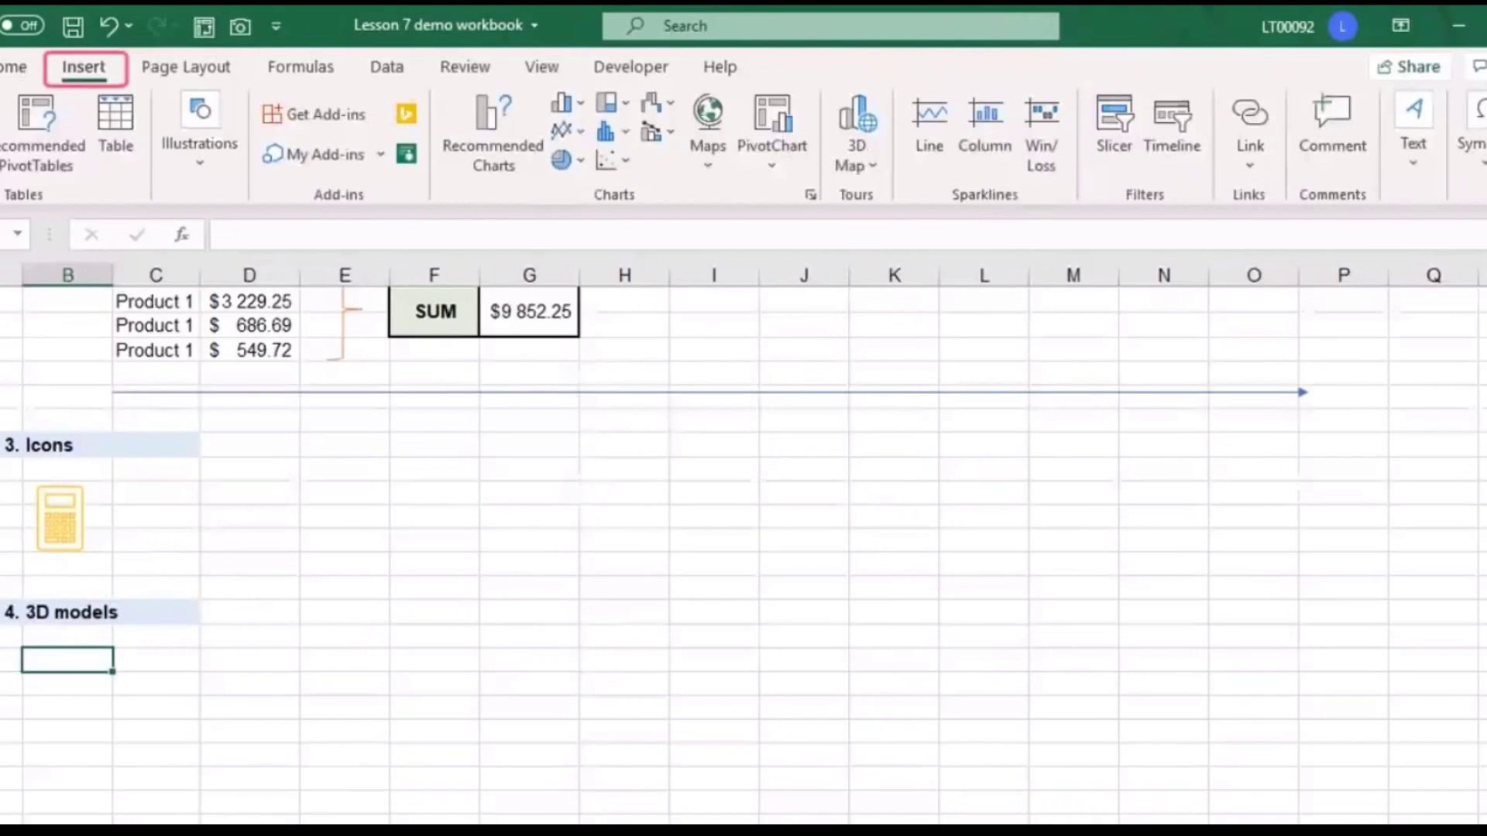
pyautogui.click(199, 144)
pyautogui.click(357, 252)
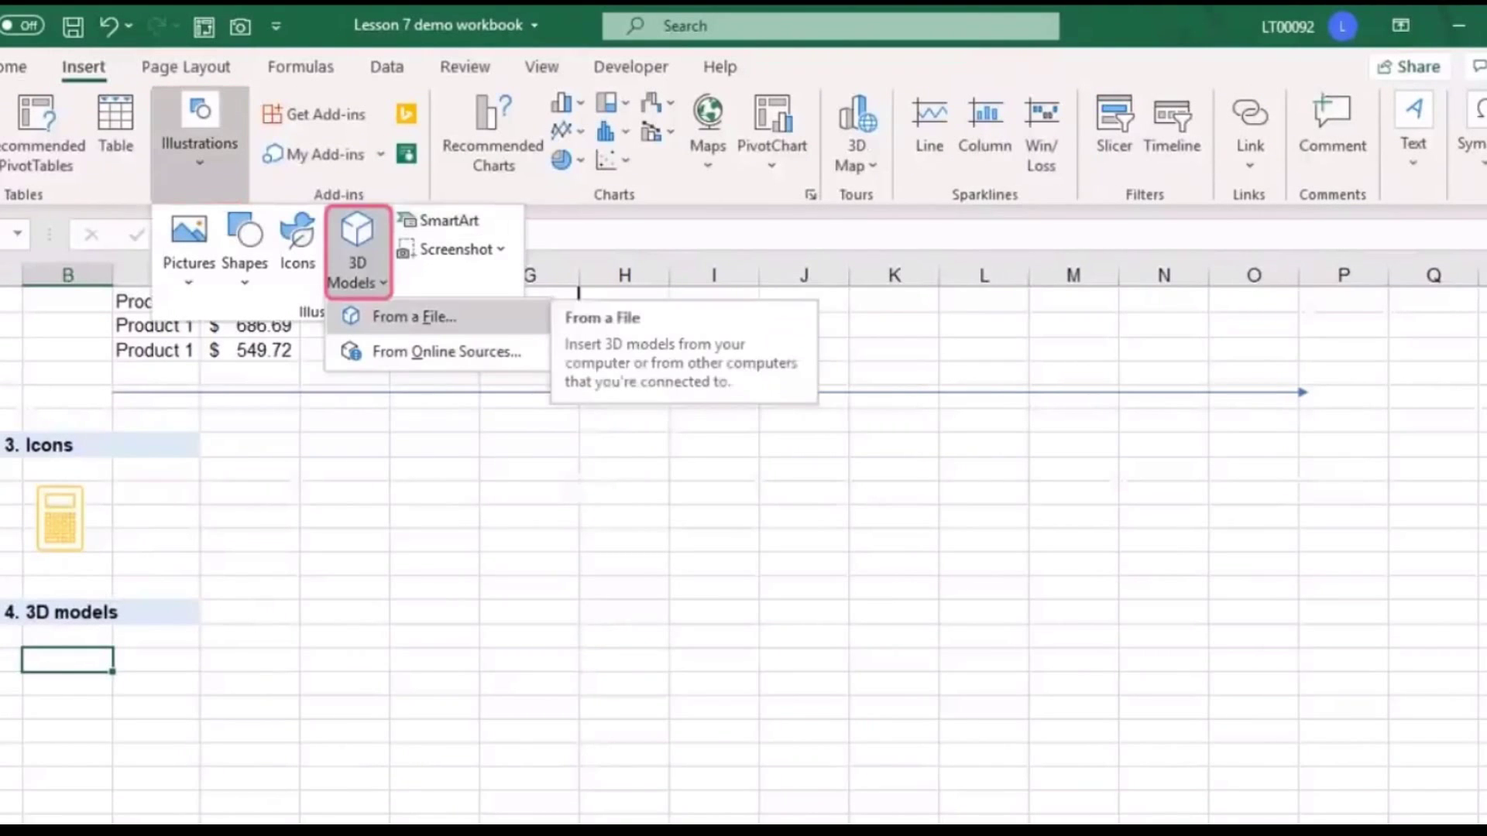
pyautogui.click(414, 316)
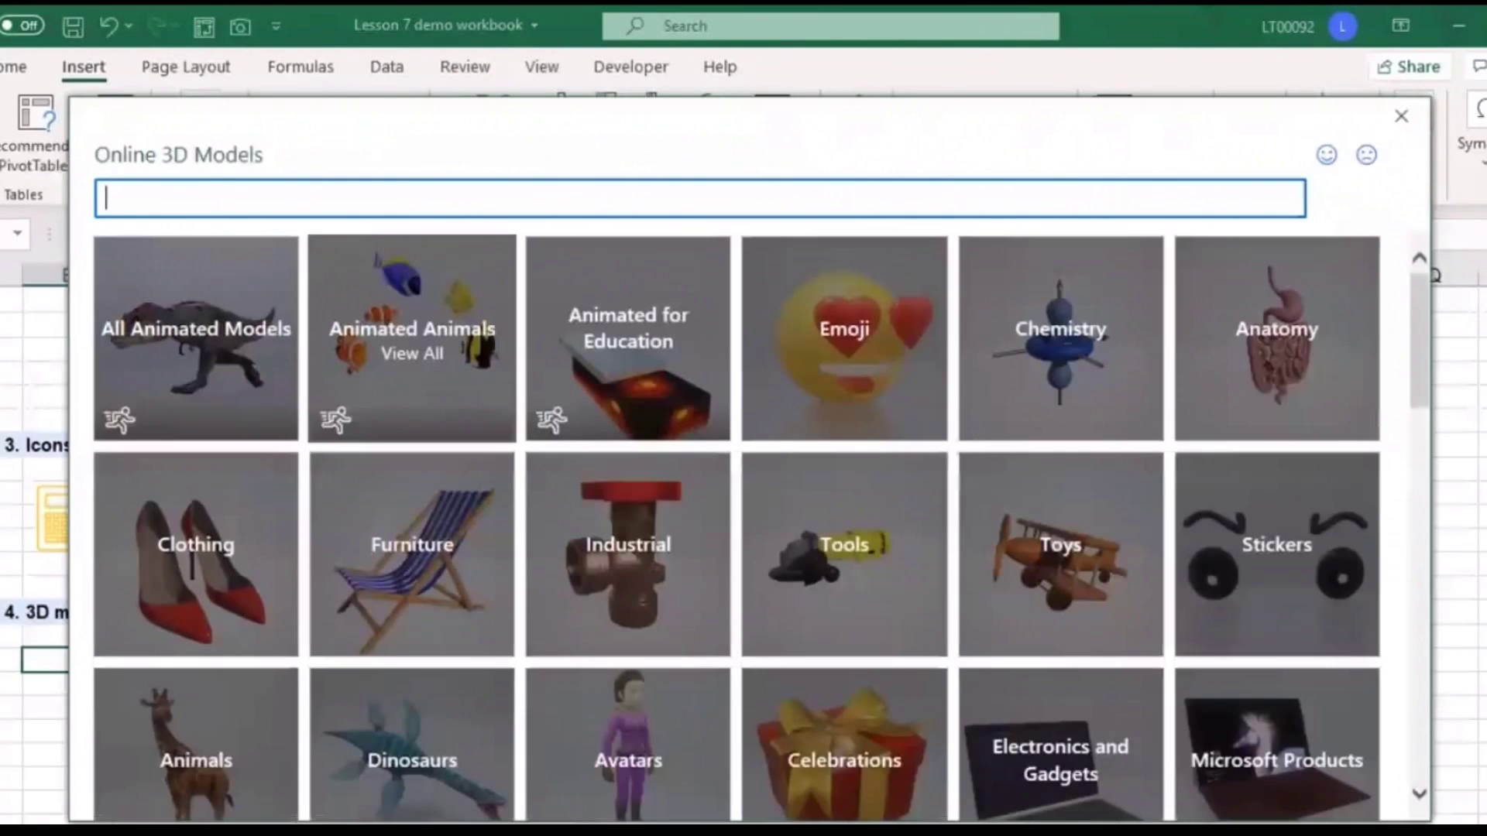
pyautogui.scroll(-2, 1060, 357)
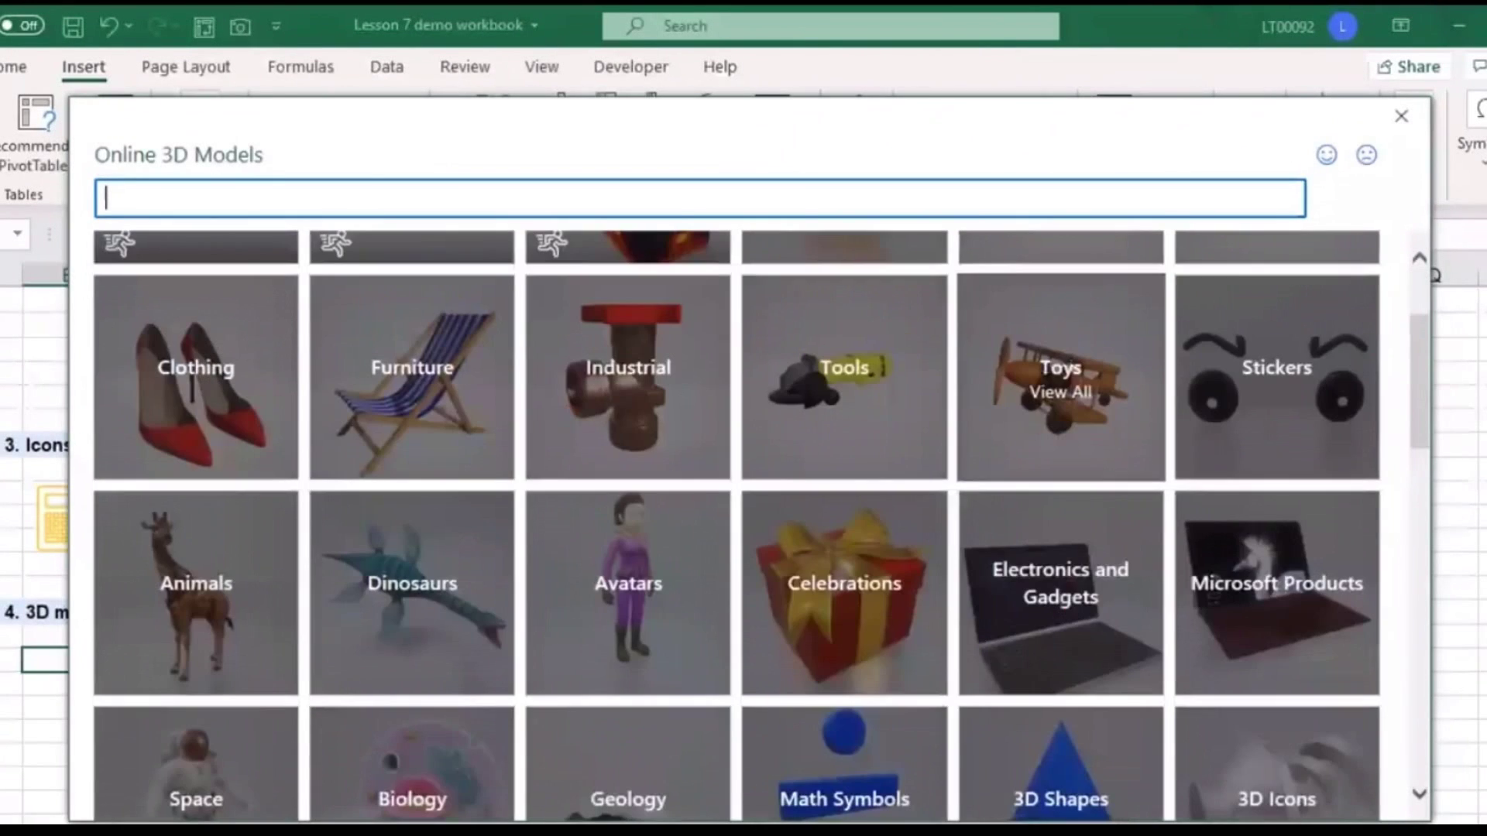
pyautogui.scroll(-2, 1060, 379)
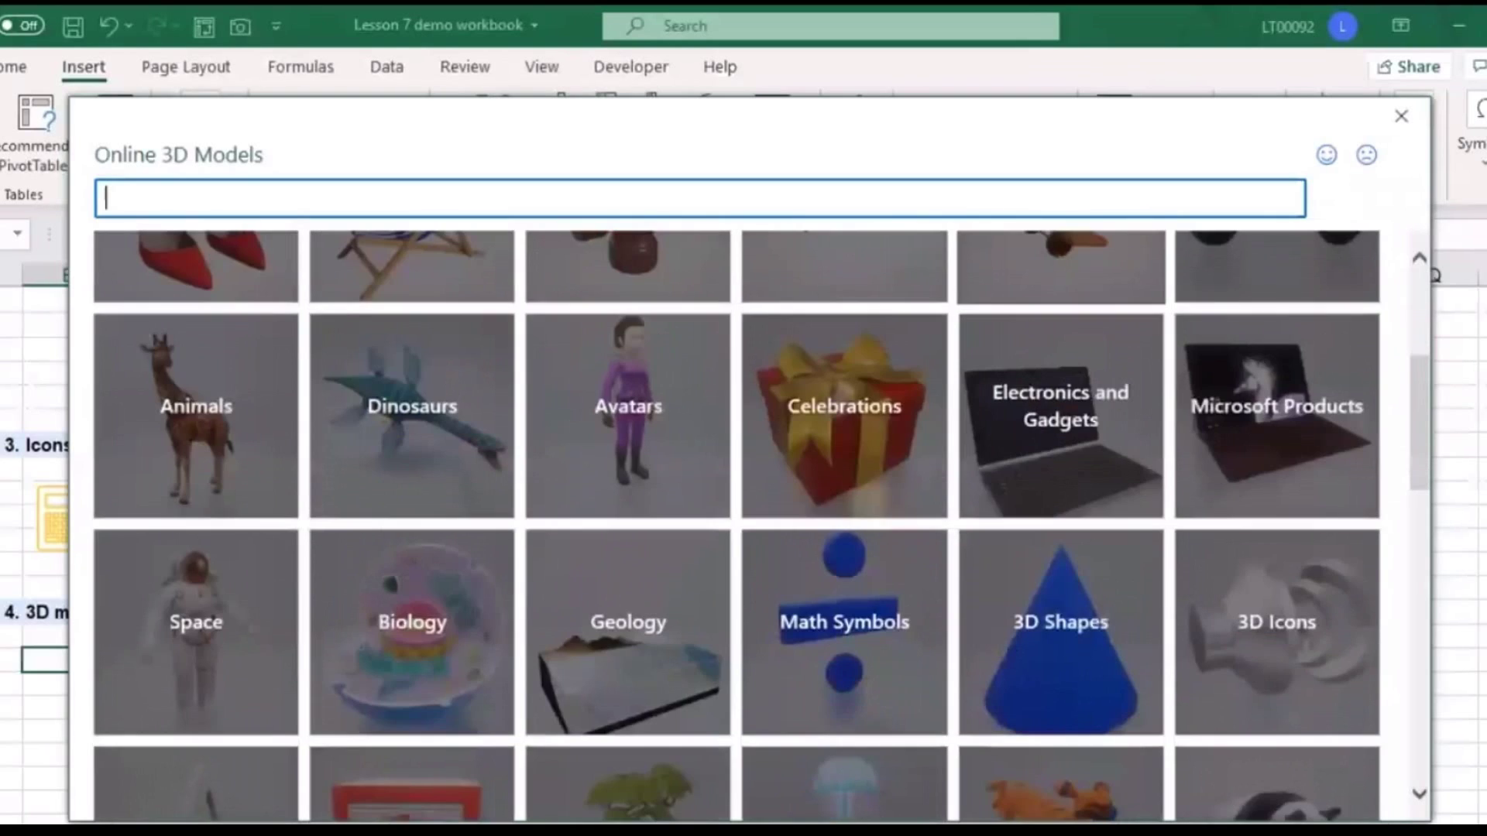
pyautogui.scroll(-3, 1060, 380)
pyautogui.scroll(-4, 1060, 379)
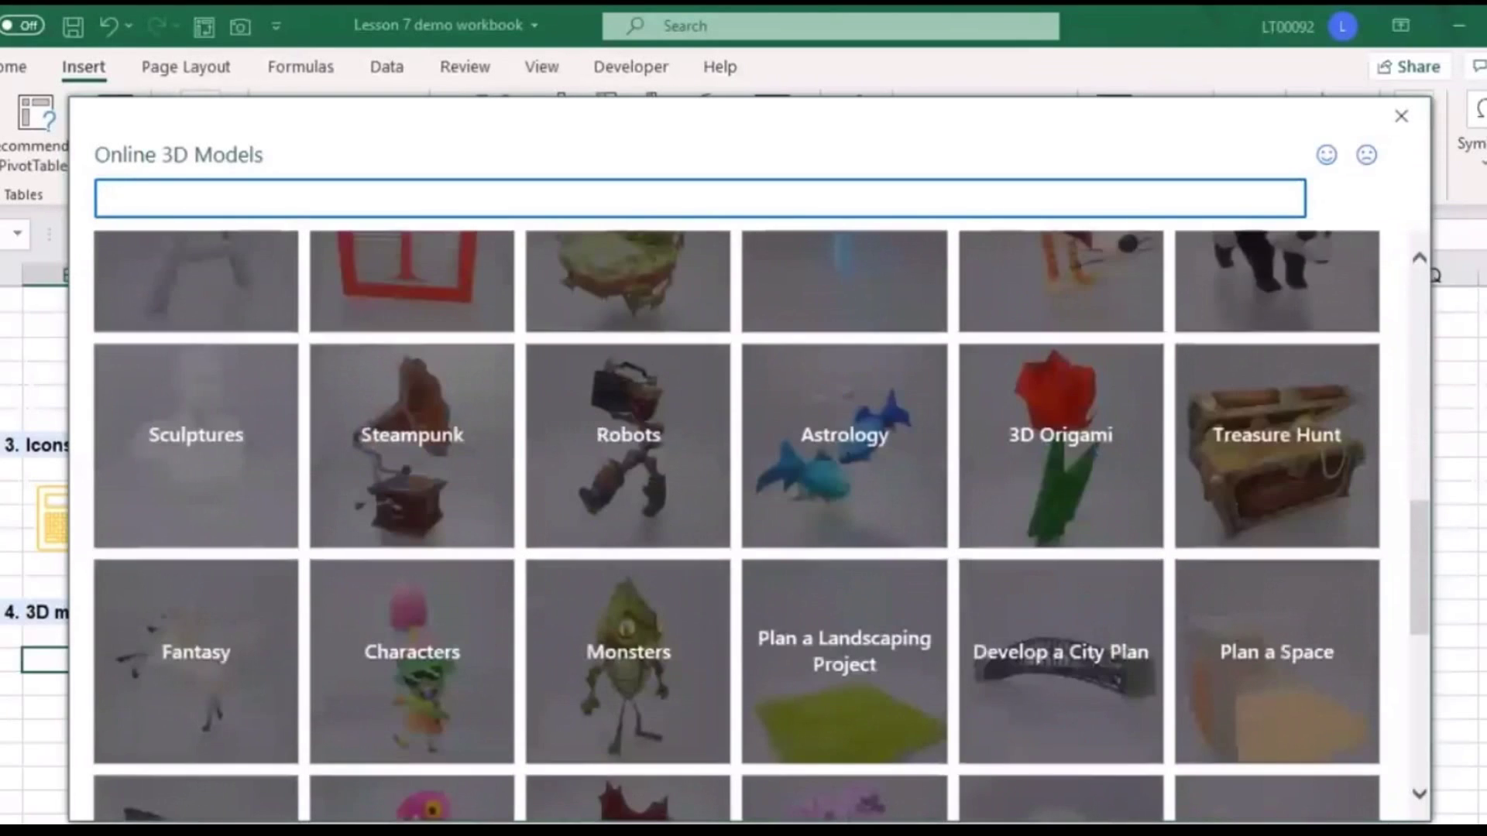
pyautogui.scroll(-5, 736, 526)
pyautogui.scroll(15, 737, 527)
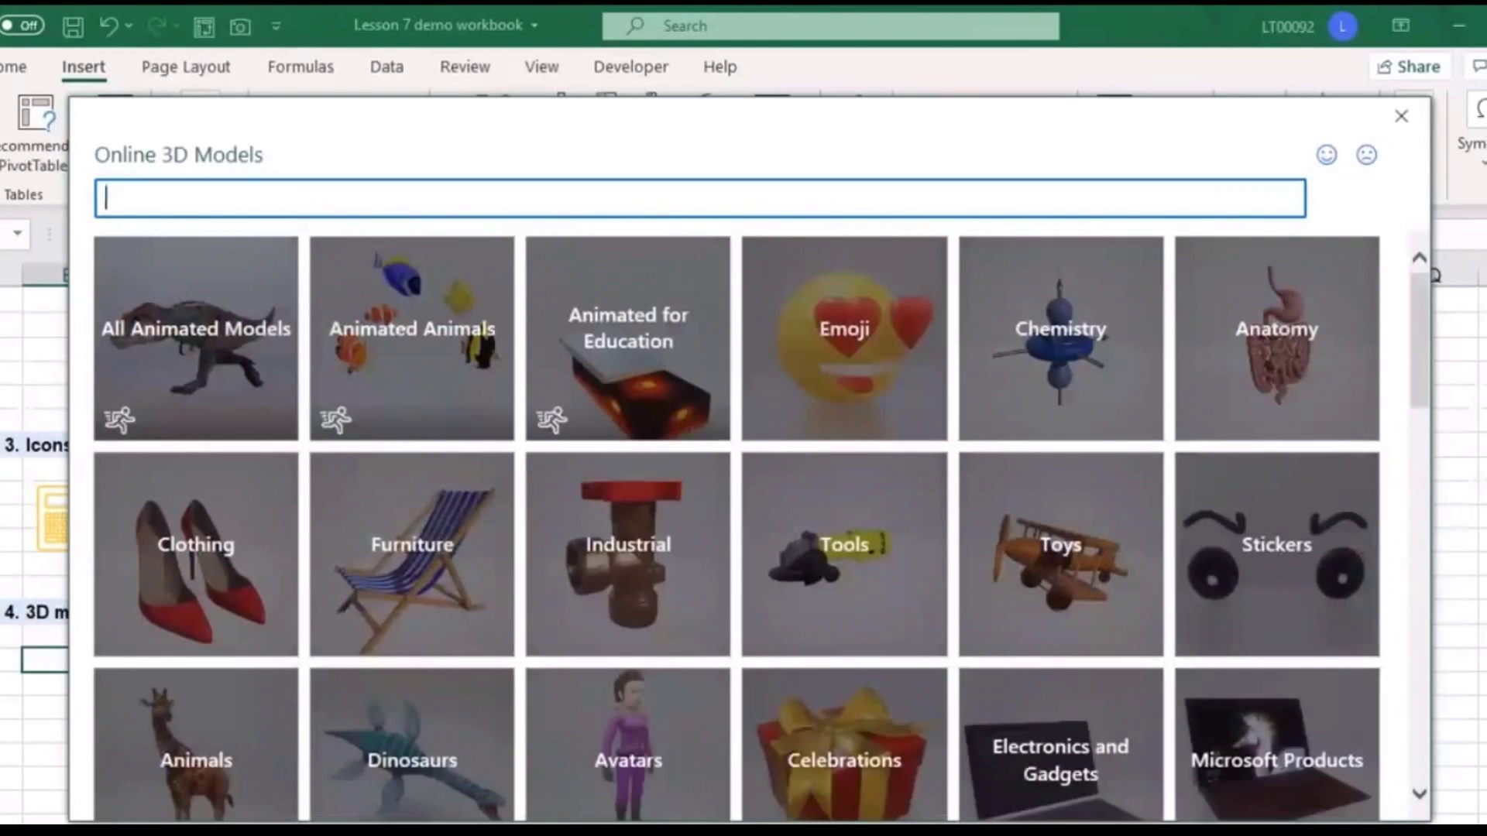
# Step: Search the online 3D models for "watch" and insert the wristwatch with the black strap and gold case
pyautogui.write('watches')
pyautogui.press('BackSpace')
pyautogui.press('BackSpace')
pyautogui.press('Return')
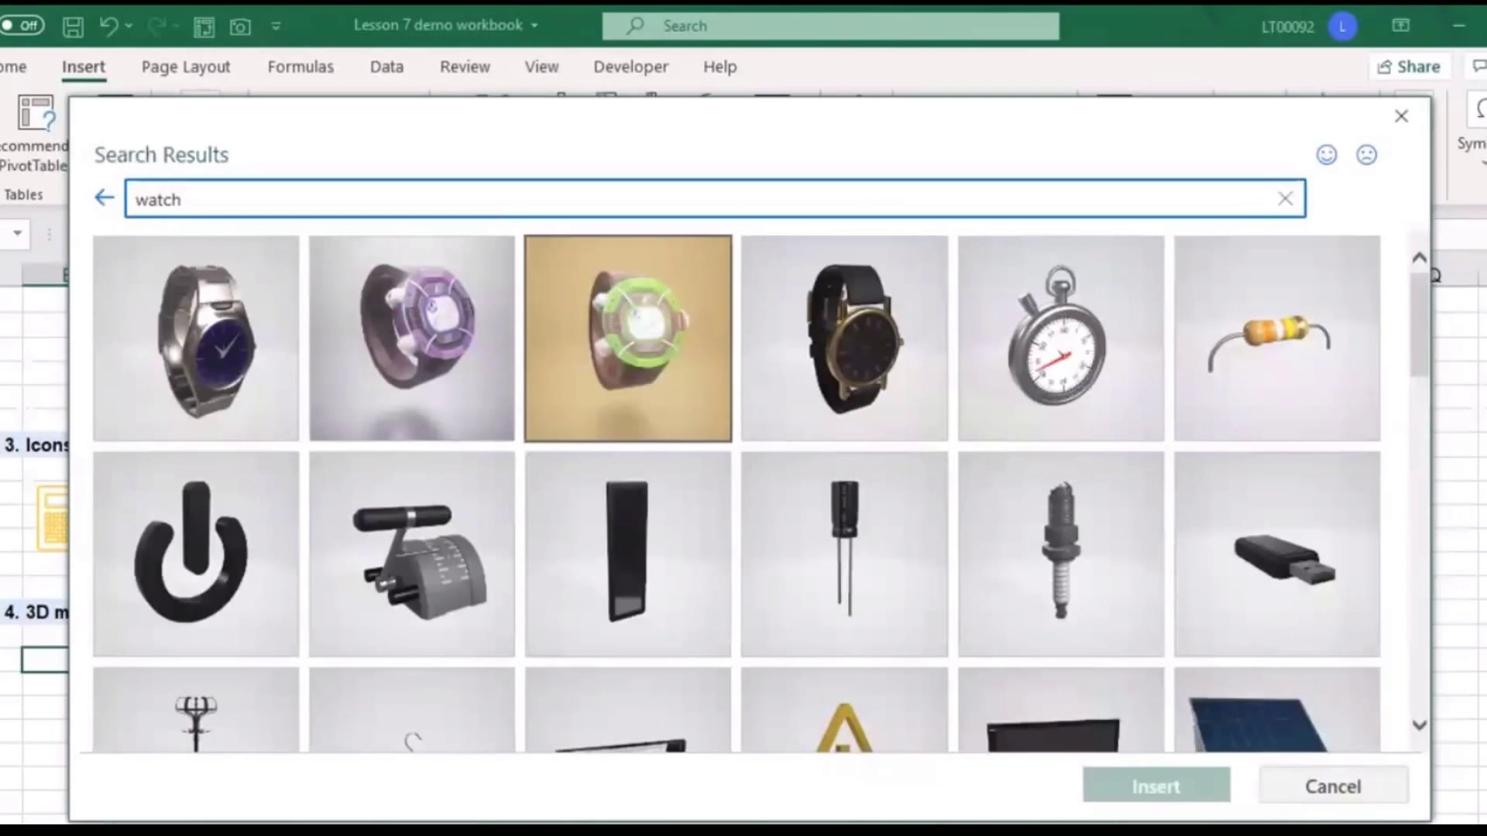
pyautogui.click(844, 338)
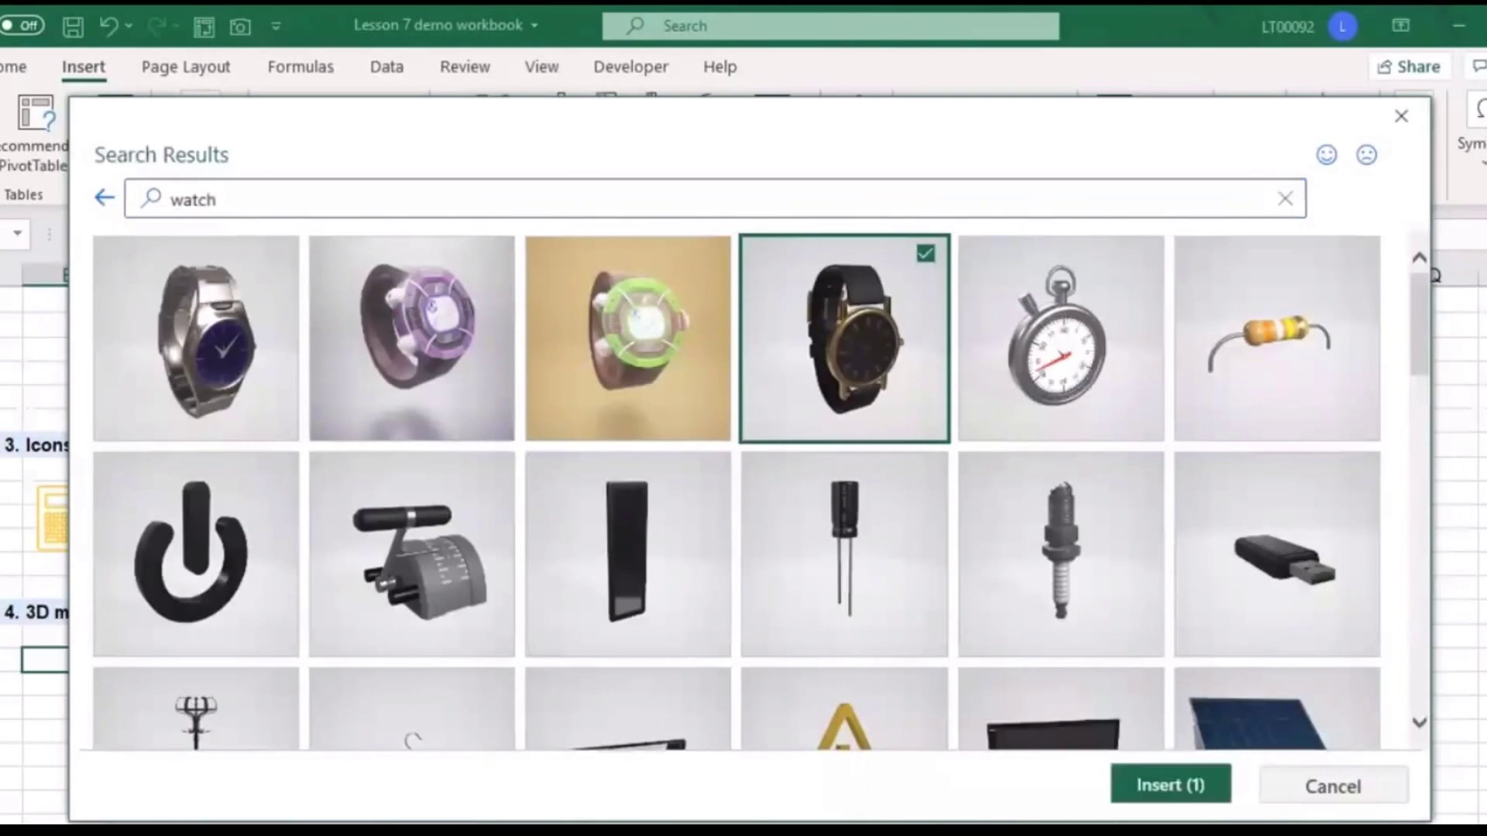
pyautogui.click(1170, 785)
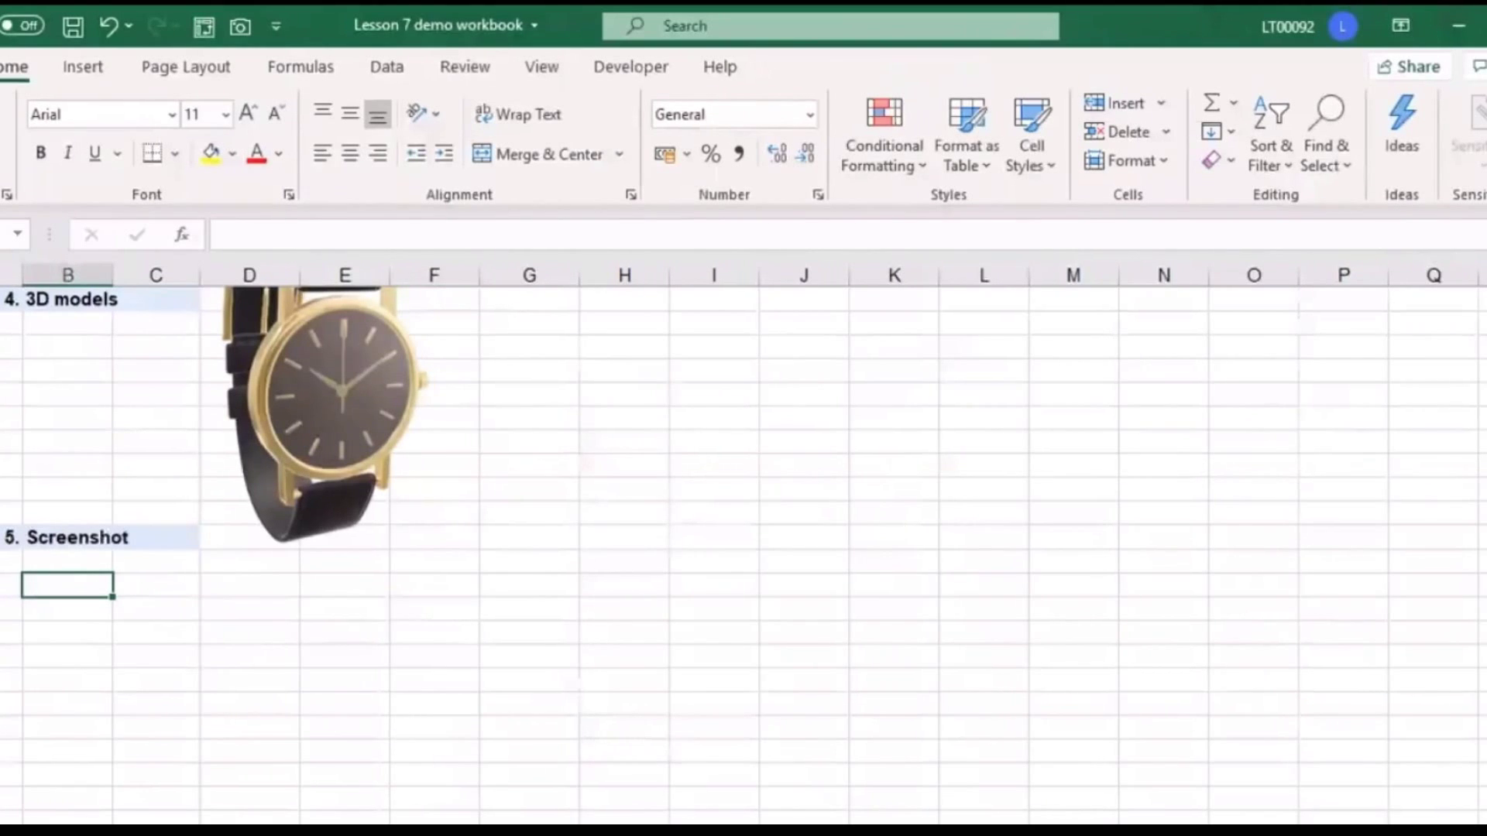
# Step: Insert a screen clipping of the blue demo placeholder slide below the Screenshot heading
pyautogui.click(83, 67)
pyautogui.click(199, 128)
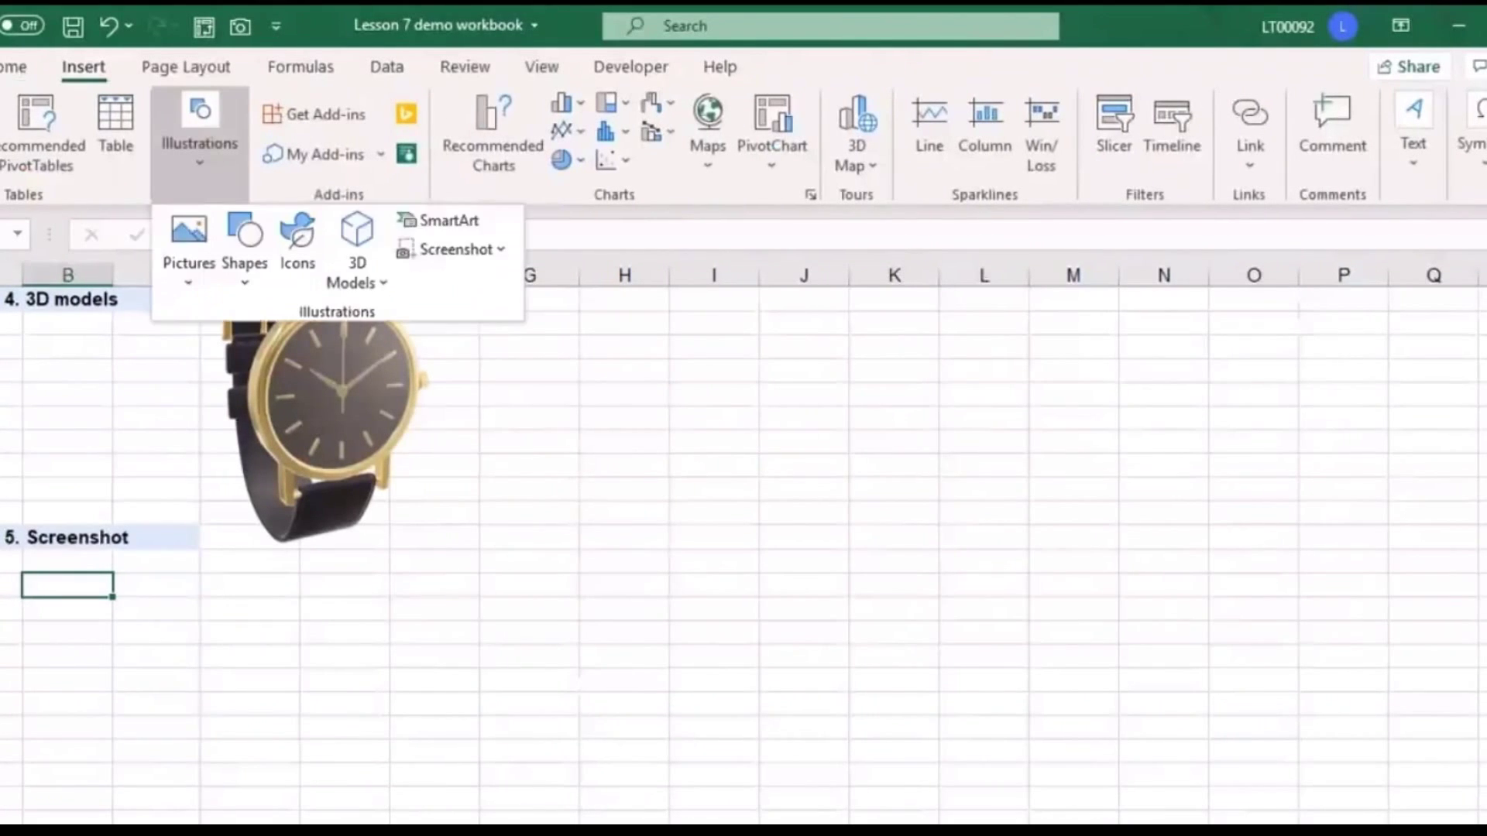
pyautogui.click(457, 248)
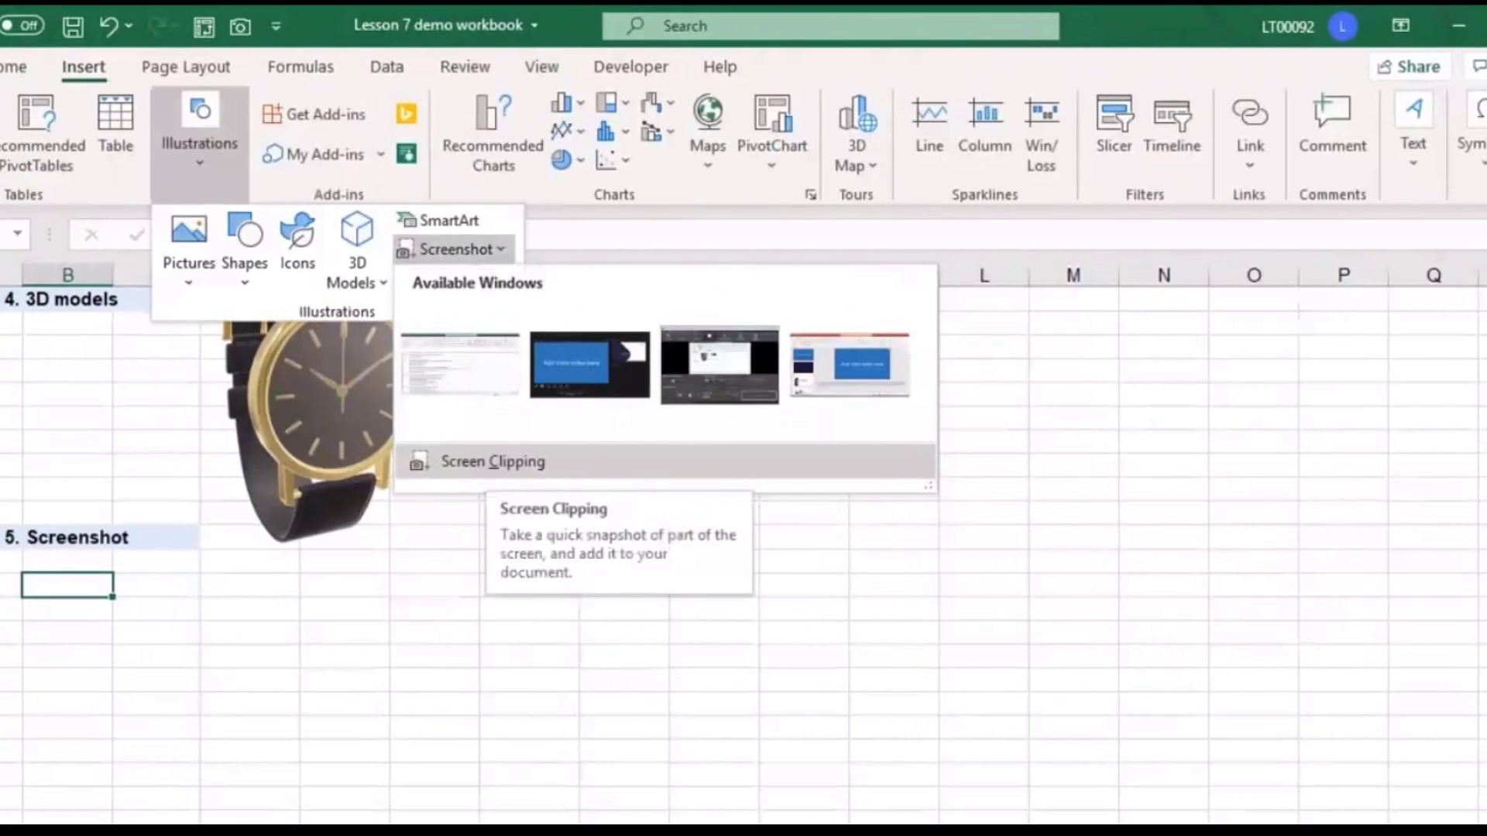
pyautogui.click(488, 461)
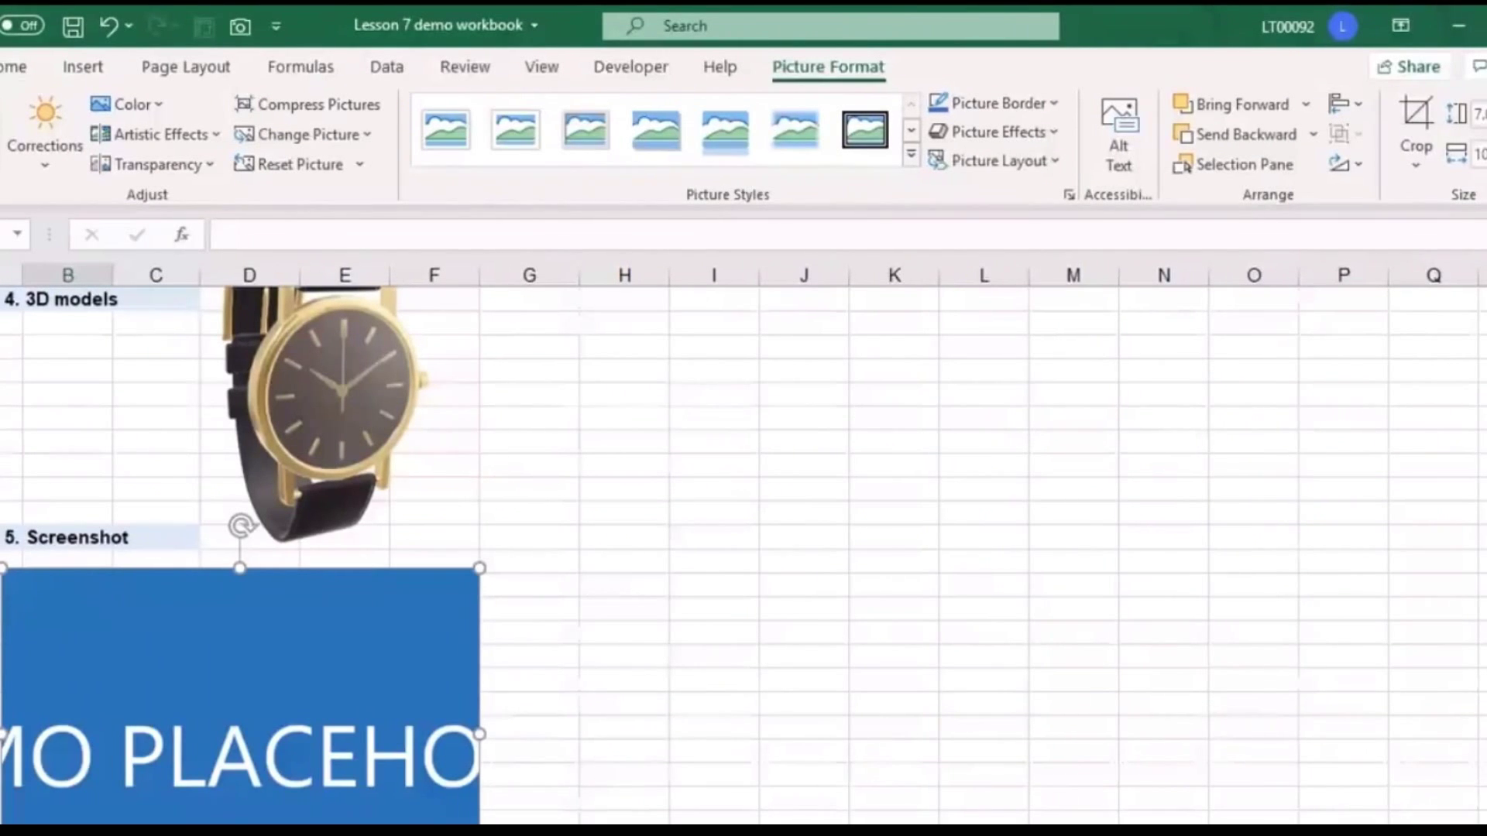
# Step: Insert a full-window screenshot of the open Lesson 7 script workbook into the sheet
pyautogui.click(83, 67)
pyautogui.click(199, 139)
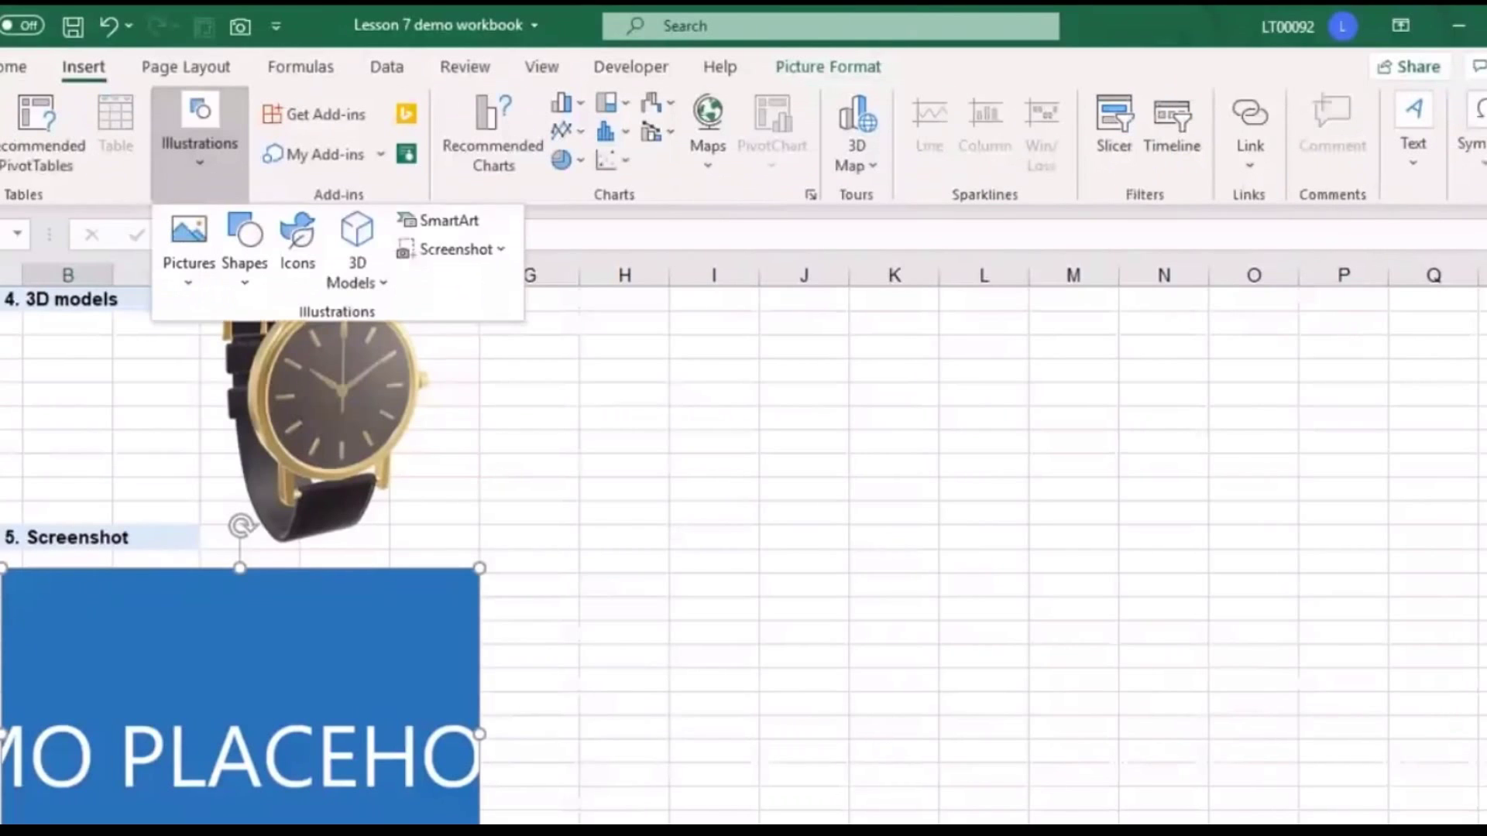
pyautogui.click(456, 249)
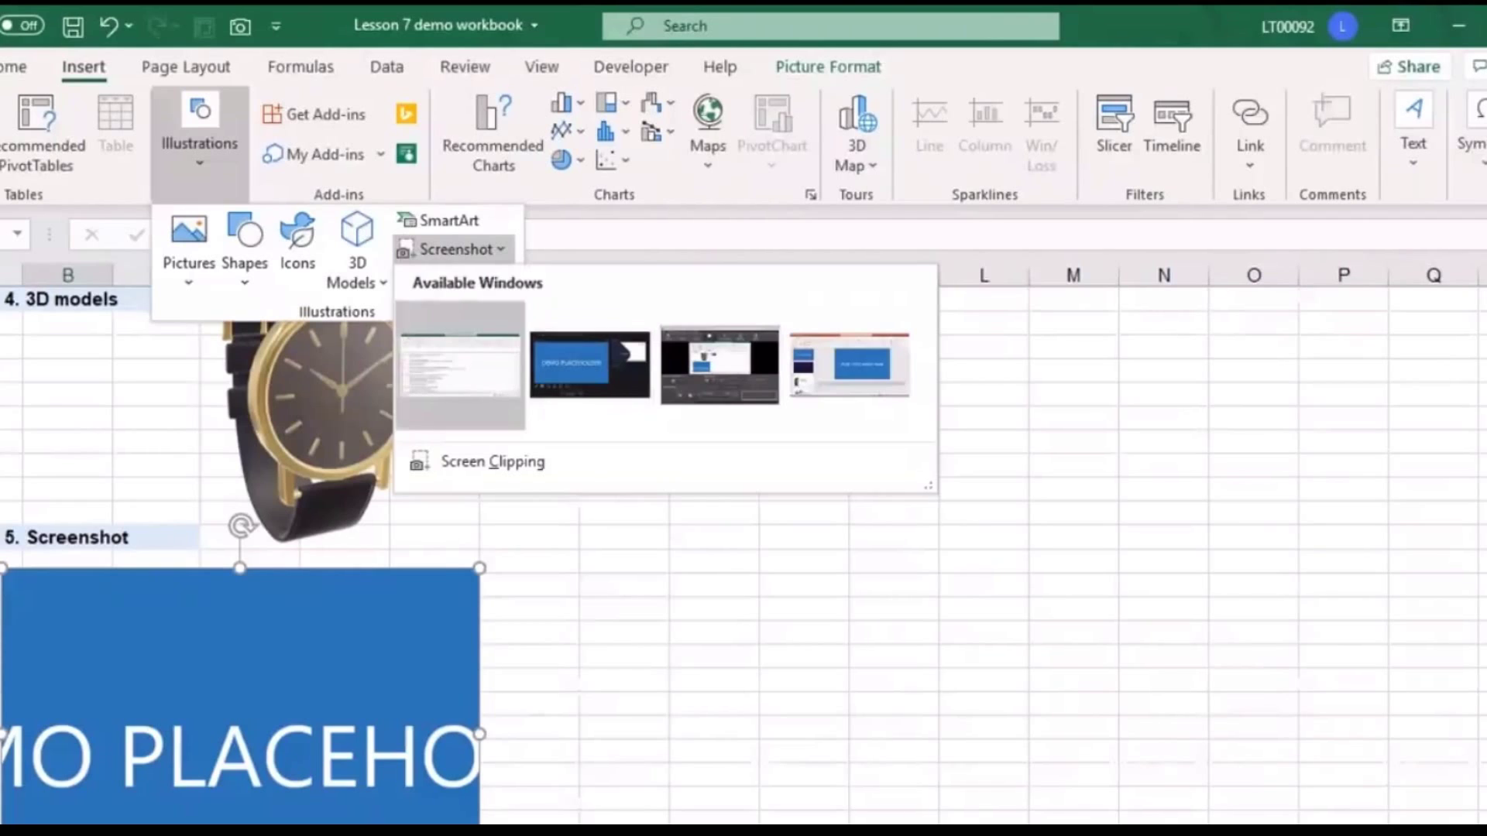
pyautogui.click(460, 364)
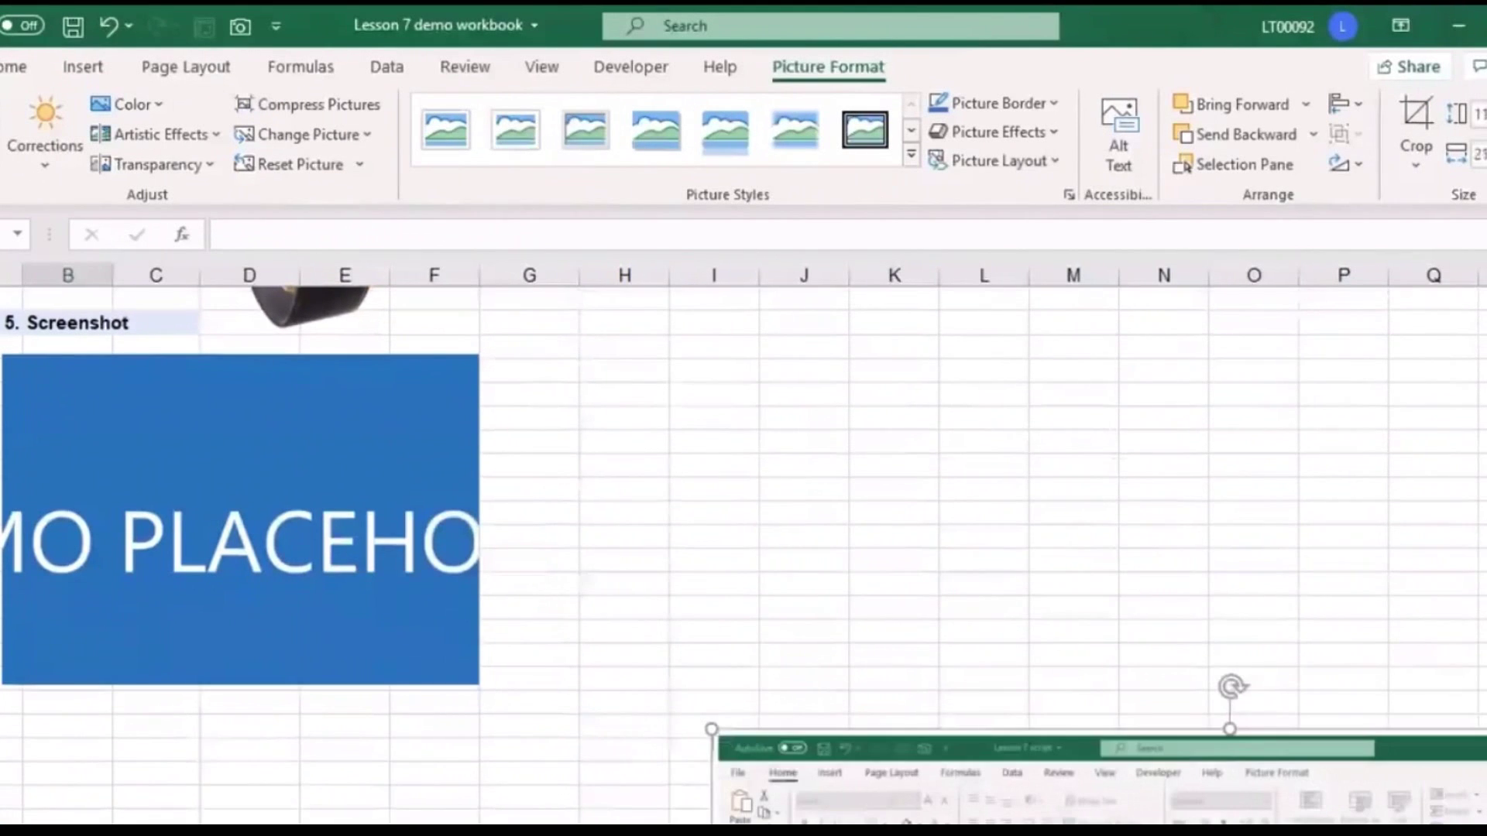
# Step: Shrink the workbook screenshot to fit beside the blue clipping in columns G to M and apply the Double Frame, Black picture style
pyautogui.moveTo(1084, 778); pyautogui.dragTo(687, 596)
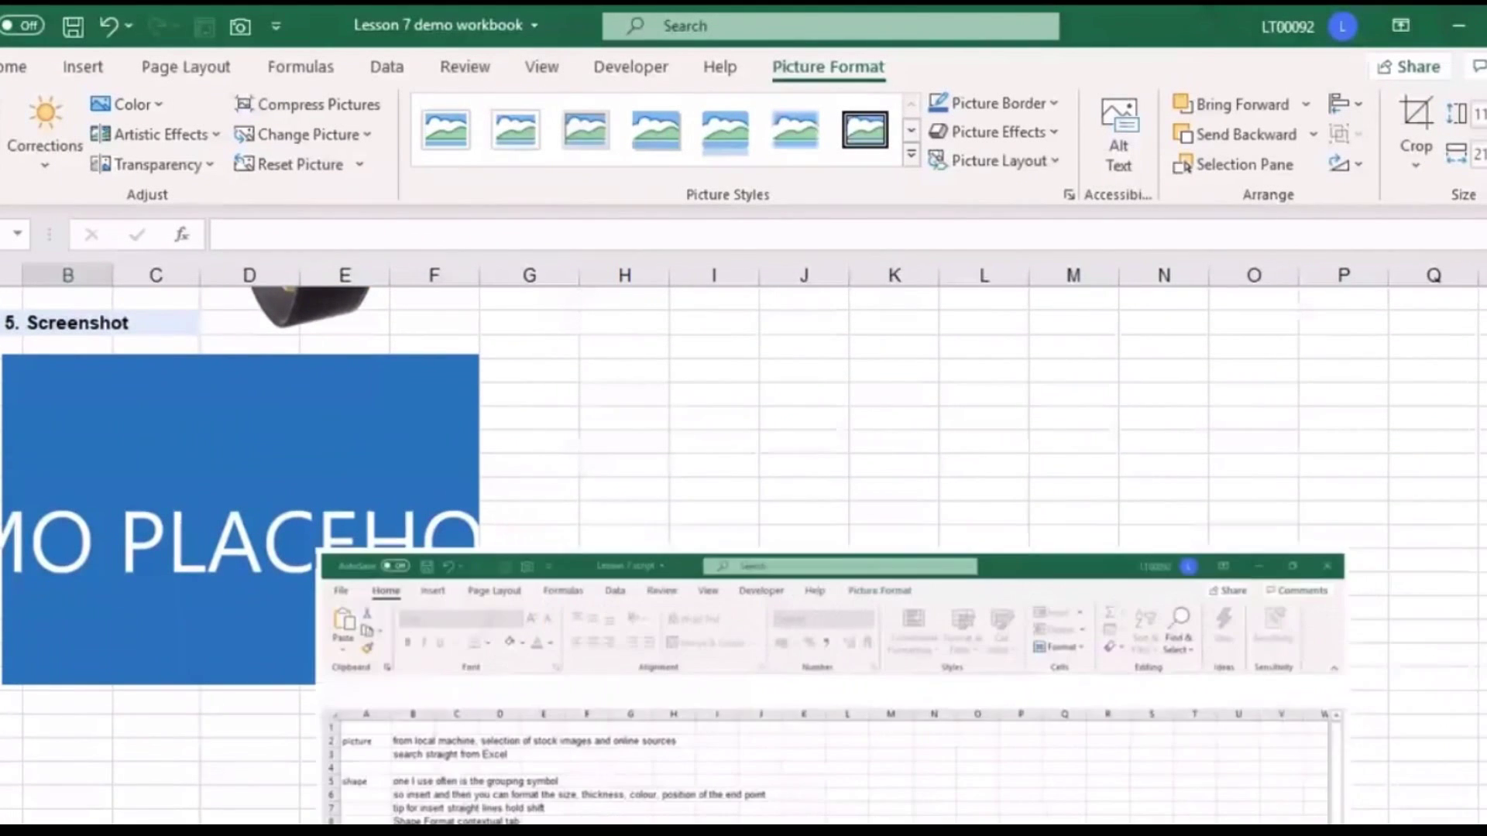
pyautogui.moveTo(1350, 547); pyautogui.dragTo(812, 835)
pyautogui.moveTo(564, 835); pyautogui.dragTo(811, 366)
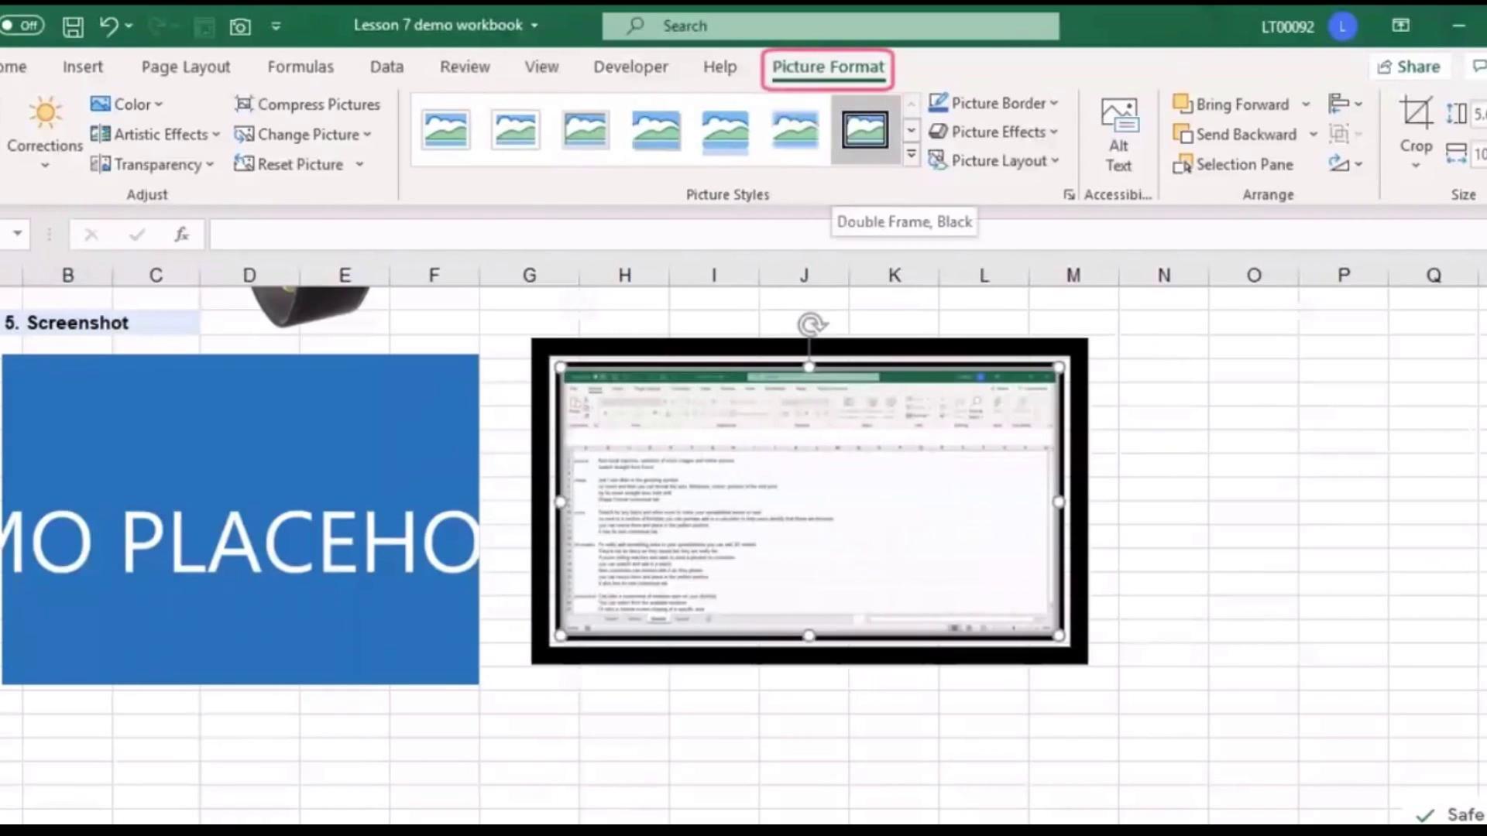
pyautogui.click(865, 129)
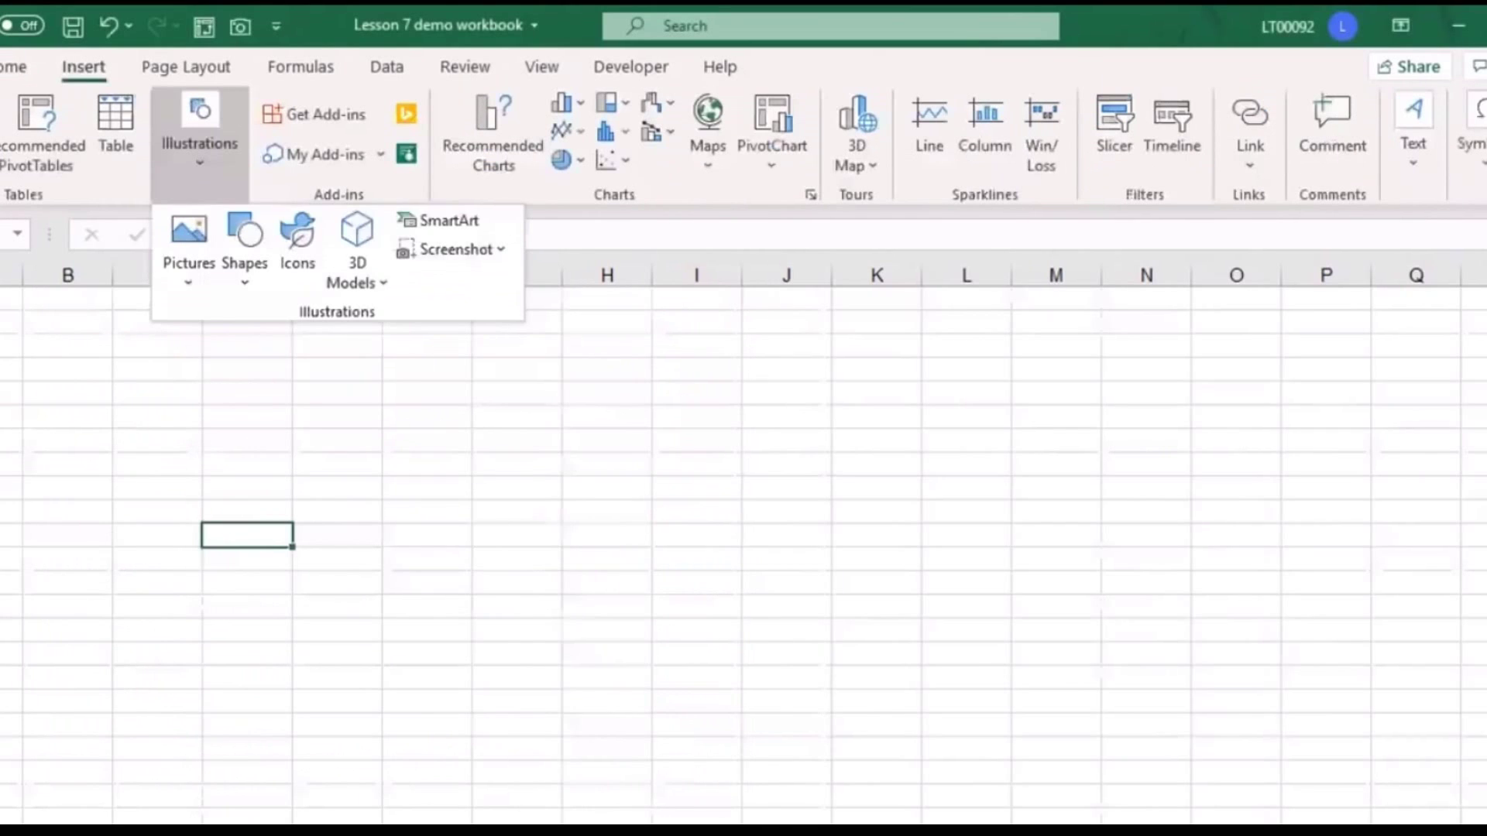
# Step: Insert an Organization Chart SmartArt graphic from the Hierarchy category into the blank area of the sheet
pyautogui.press('Escape')
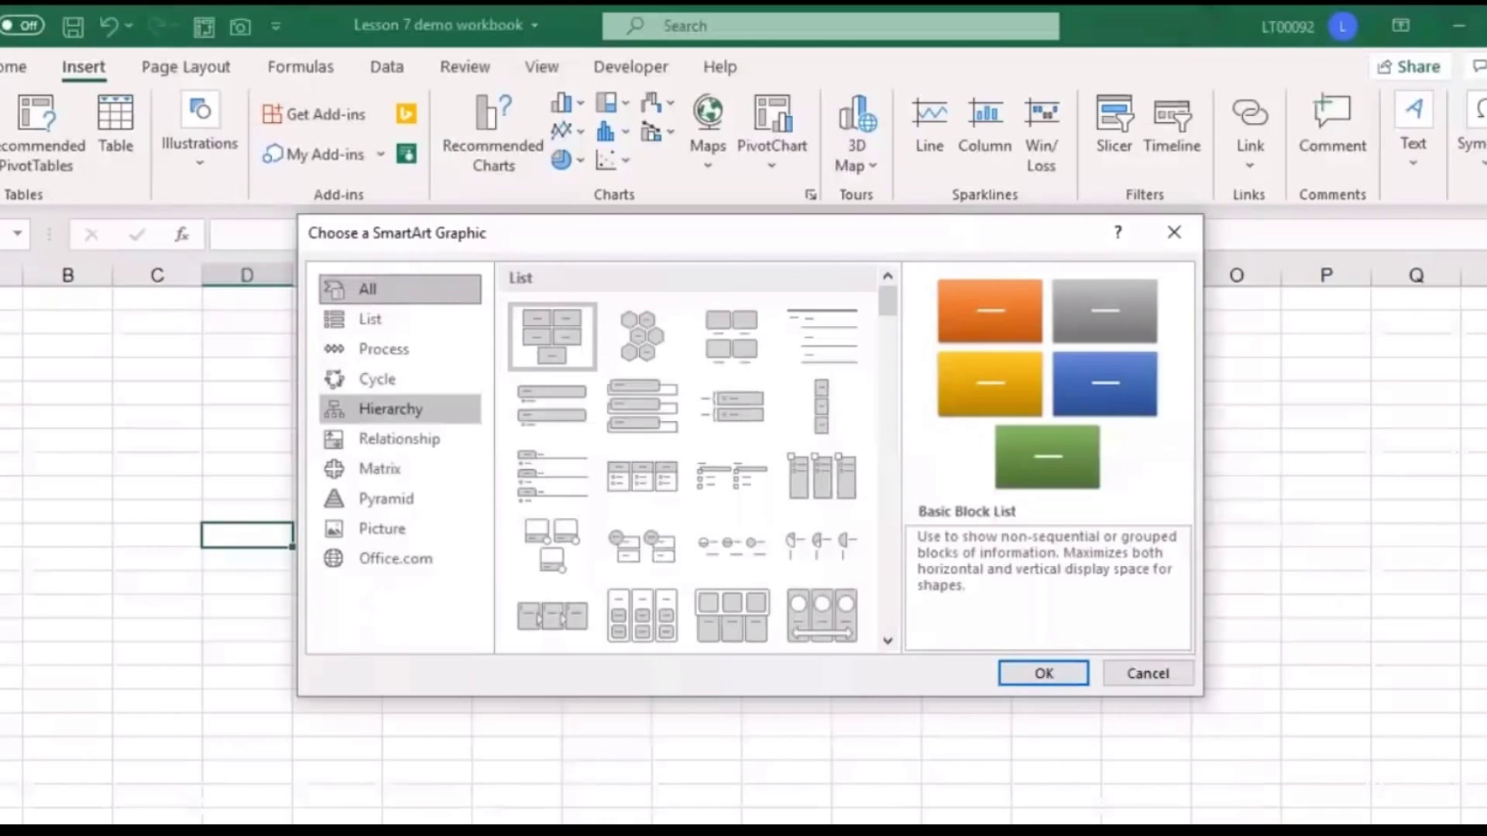
pyautogui.click(399, 409)
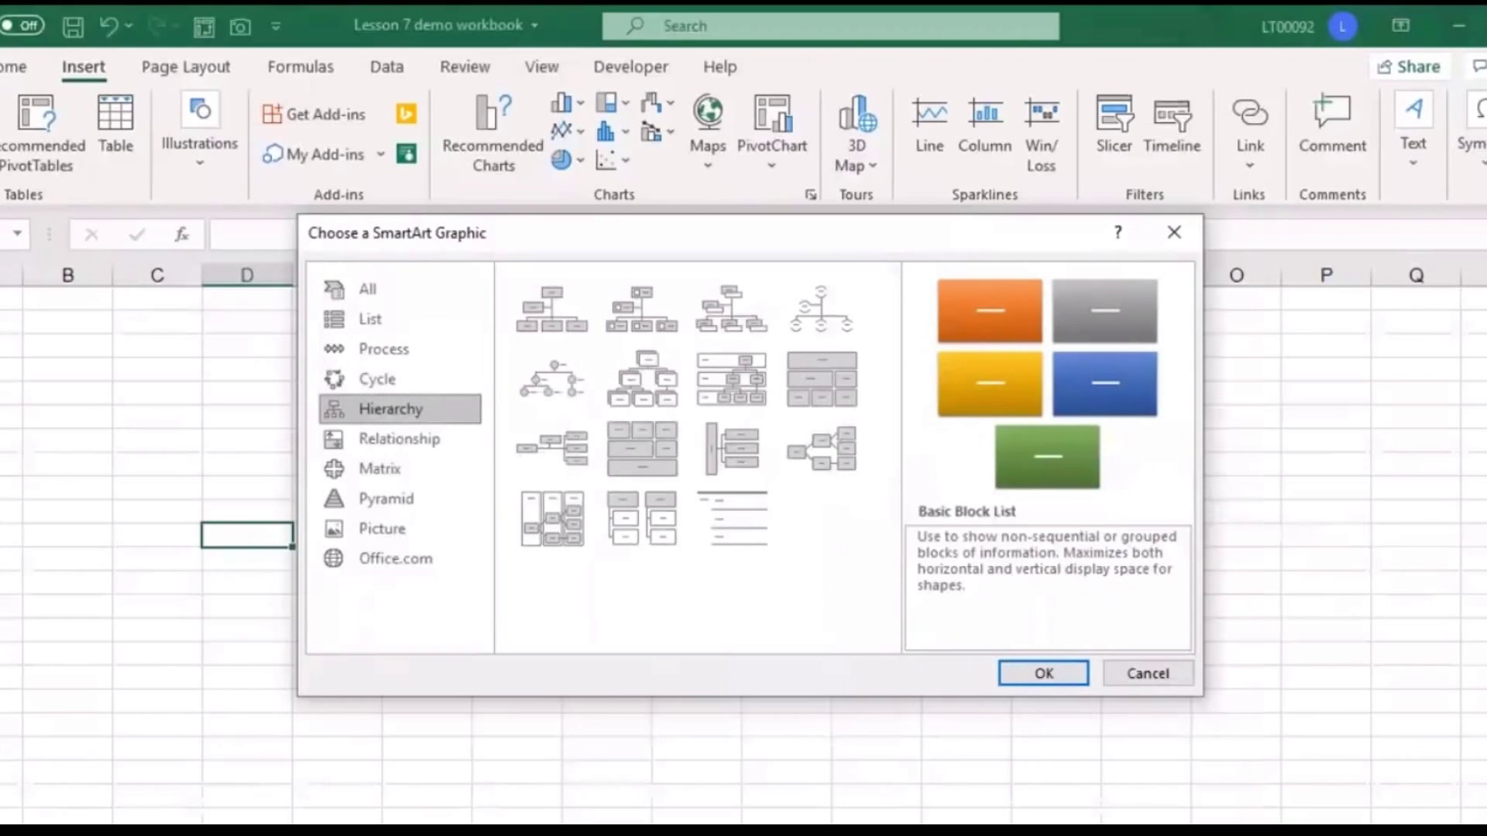
pyautogui.click(553, 309)
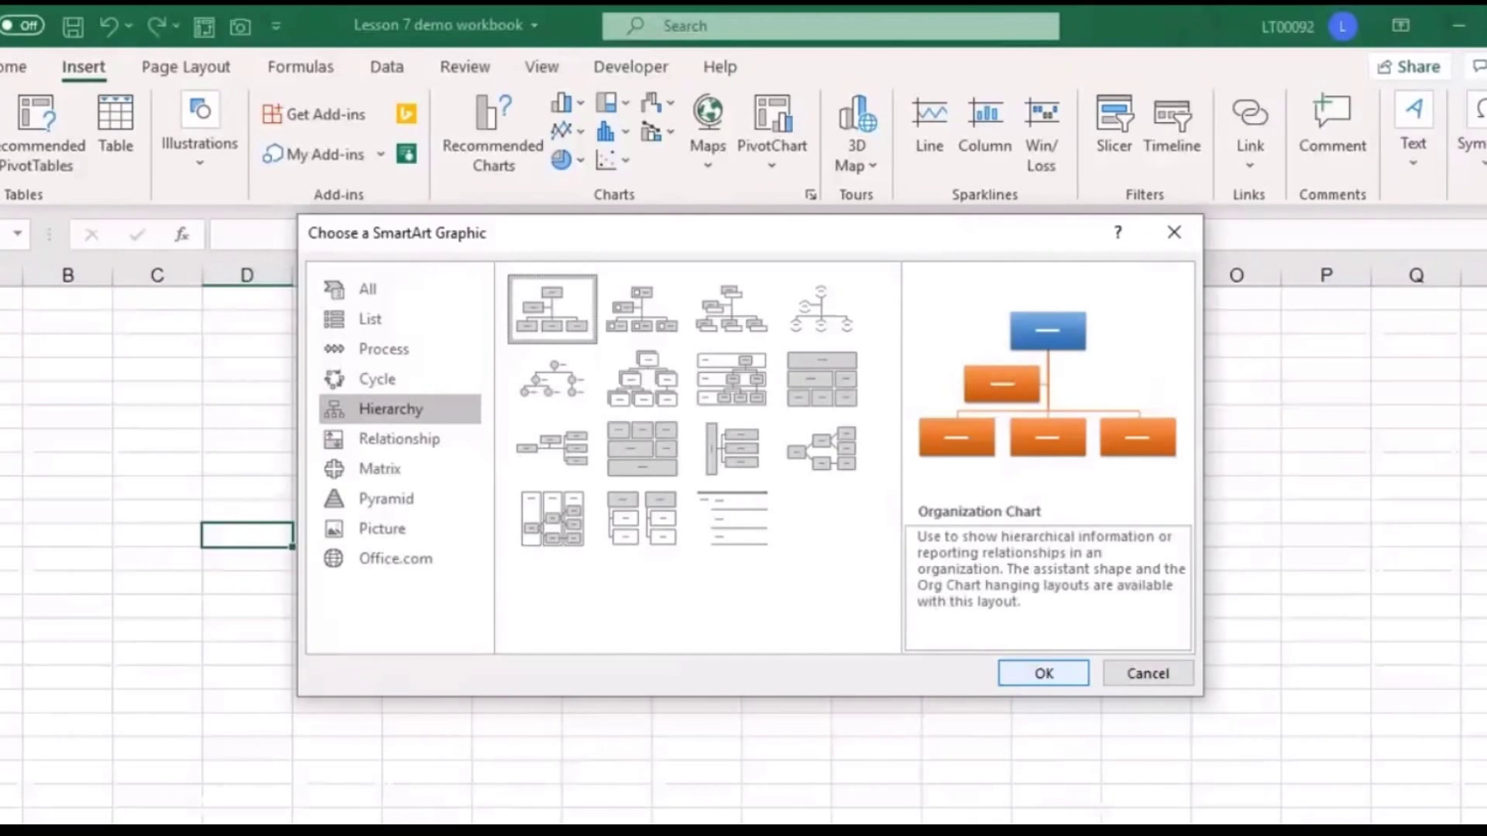
pyautogui.press('Return')
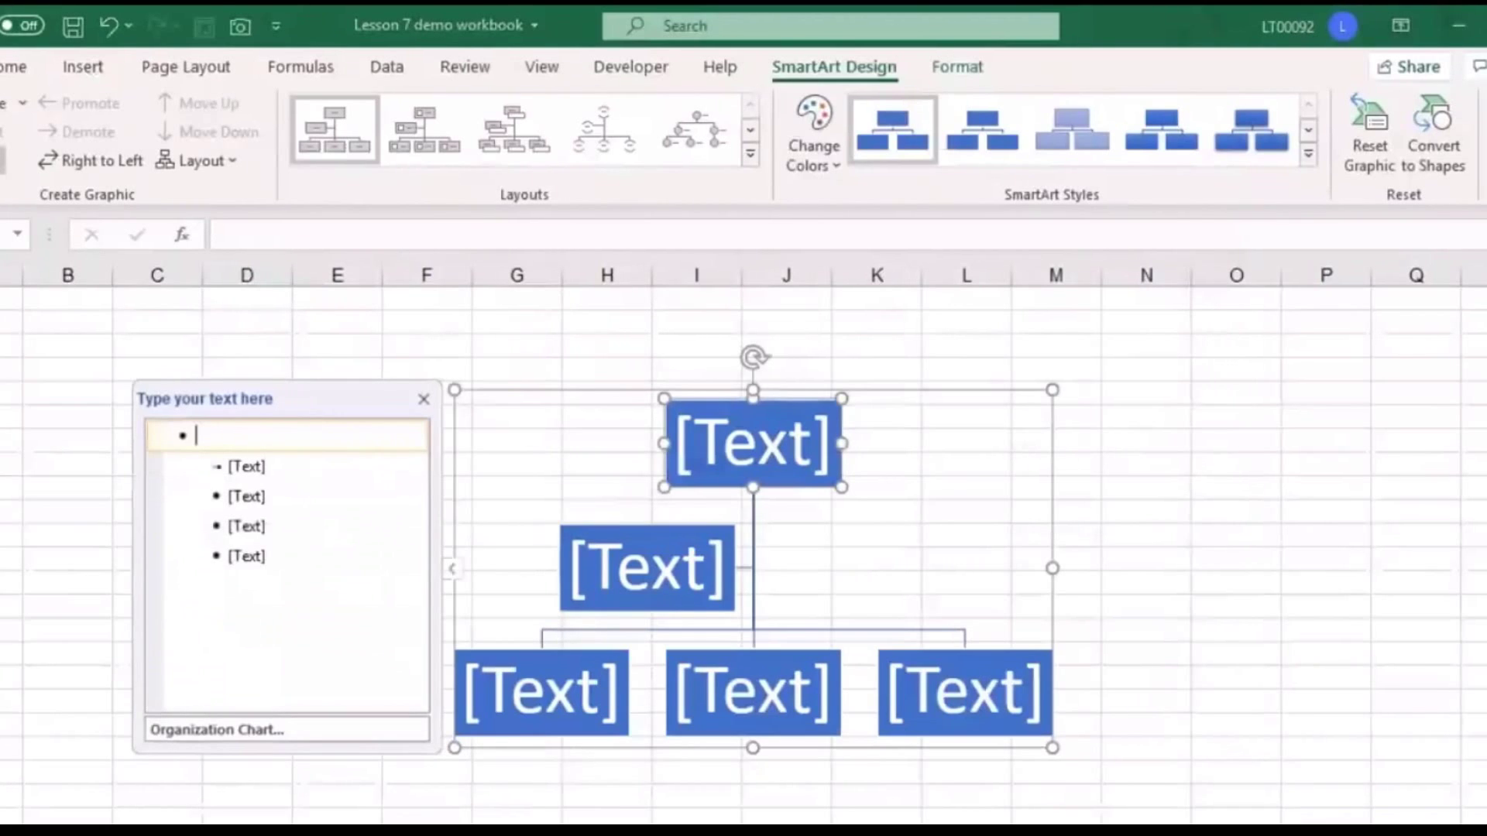
# Step: Label the organization chart's top box Manager and the side box below it Assistant
pyautogui.write('Manager')
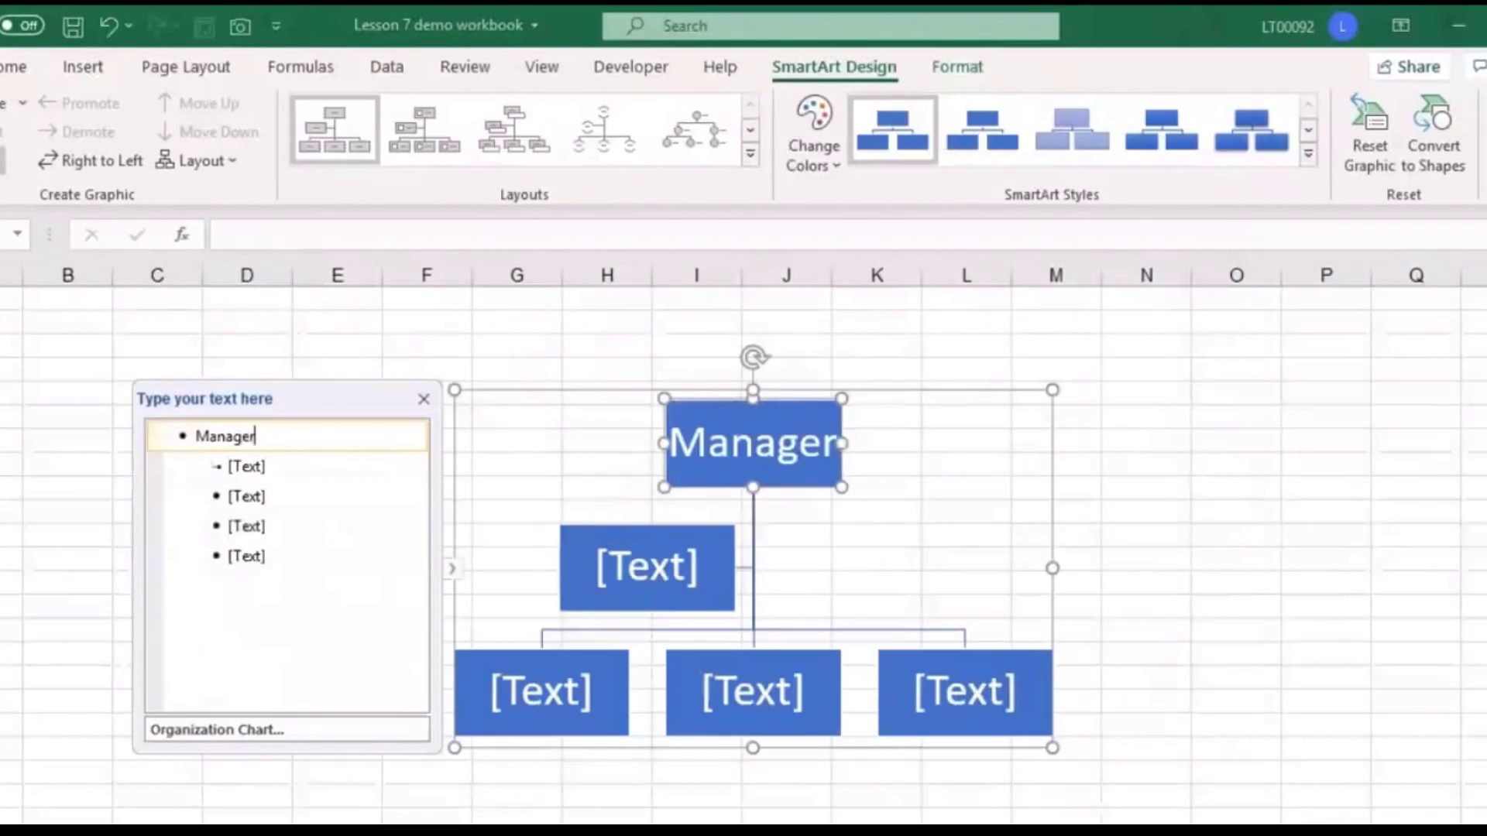
pyautogui.press('Down')
pyautogui.write('Assita')
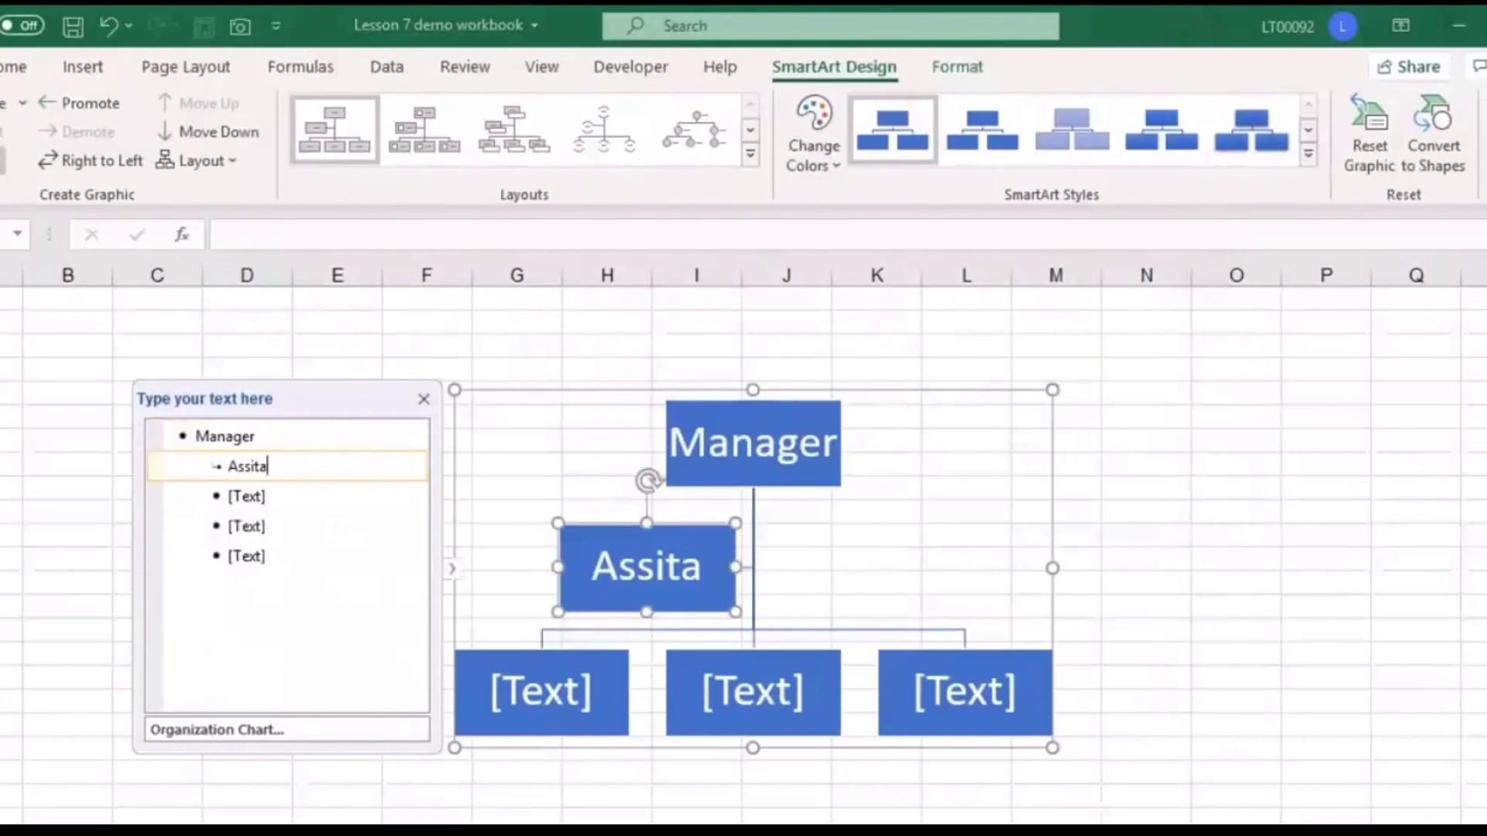
pyautogui.press('BackSpace')
pyautogui.press('BackSpace')
pyautogui.write('stant')
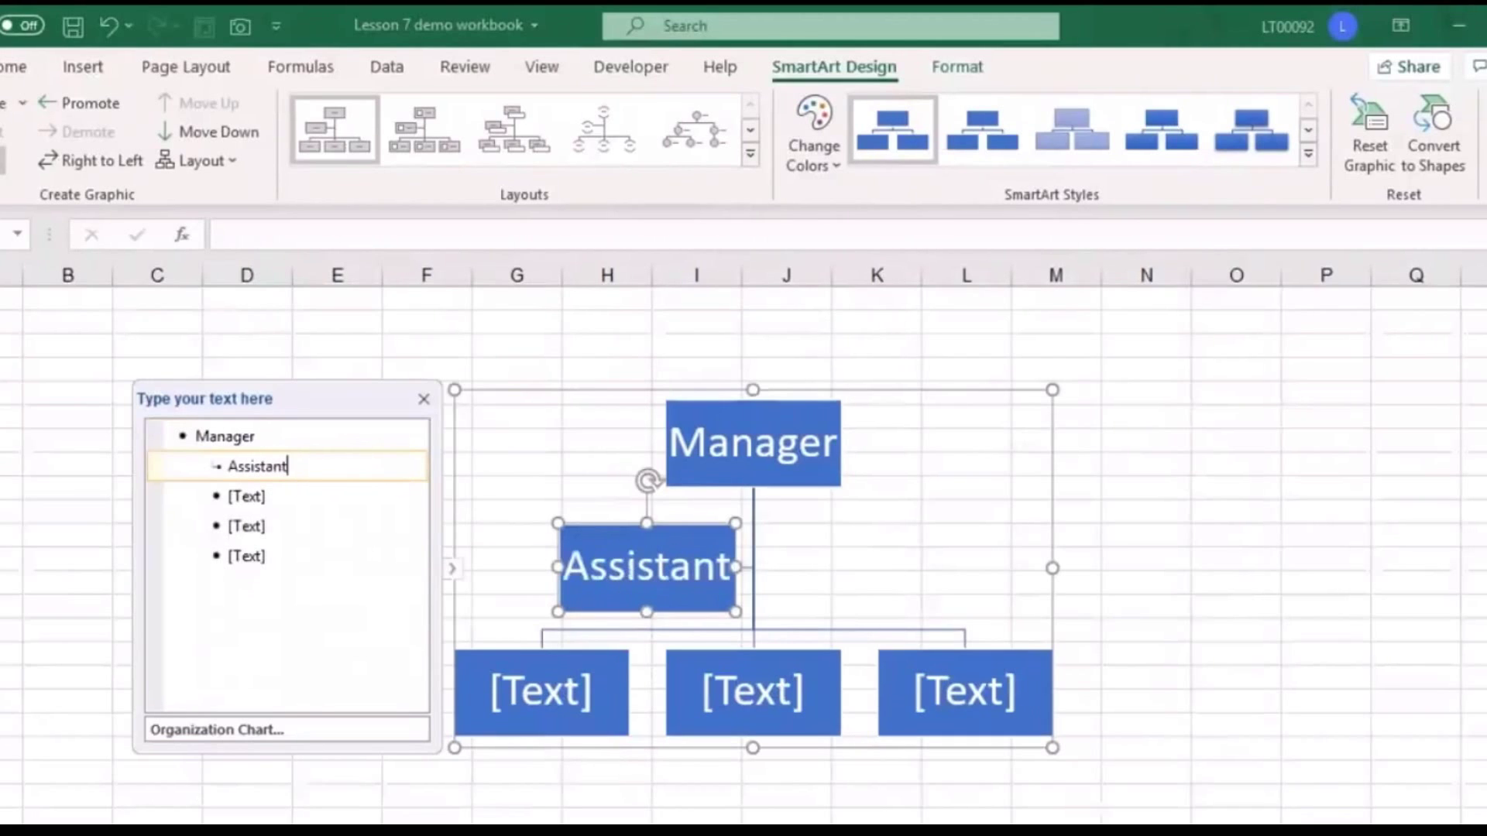
# Step: Label all three boxes in the organization chart's lowest row Salesrep, copying the text from the first box to the others
pyautogui.press('Down')
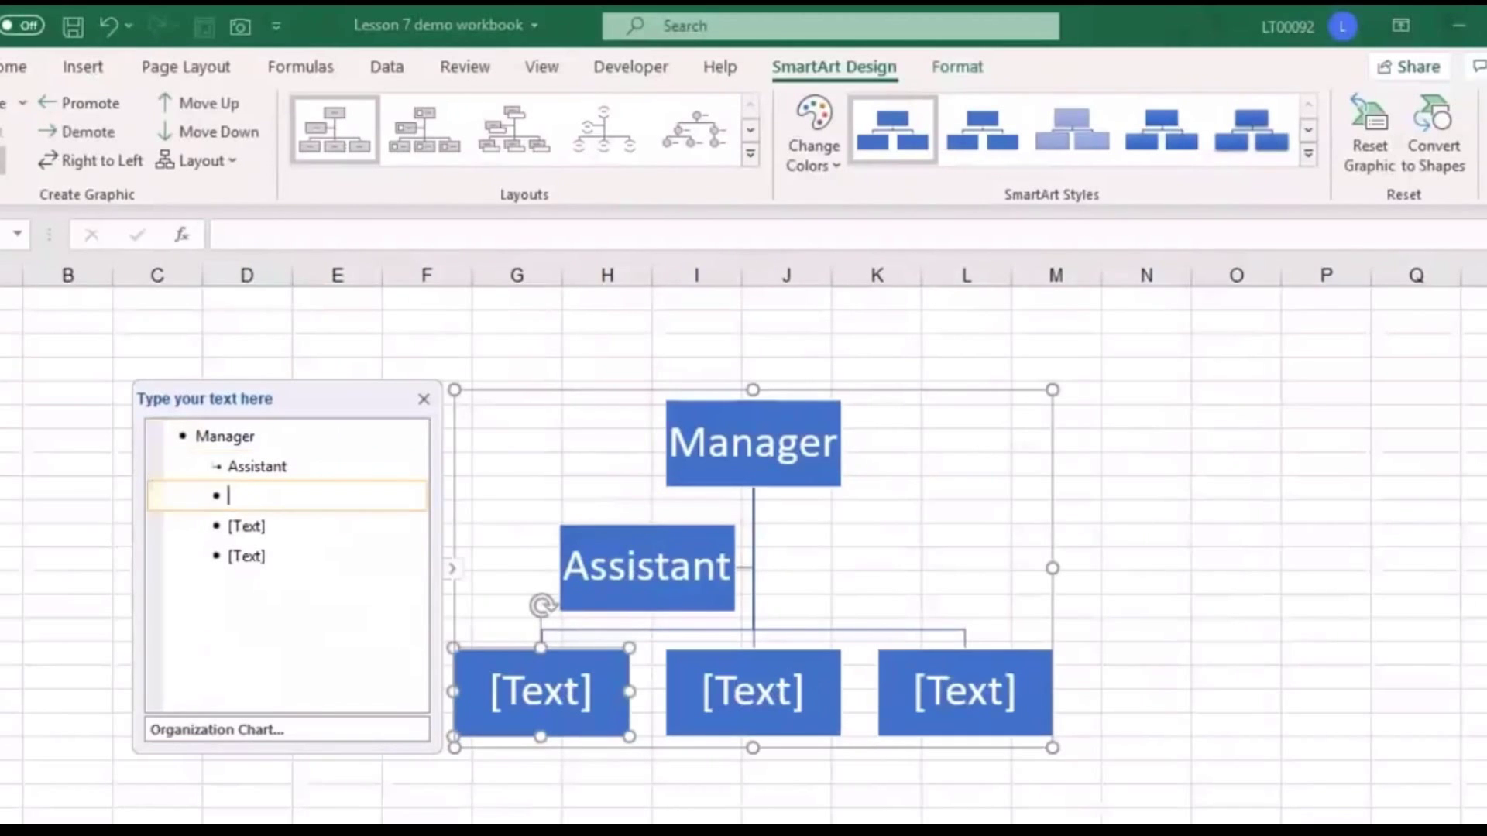
pyautogui.click(540, 692)
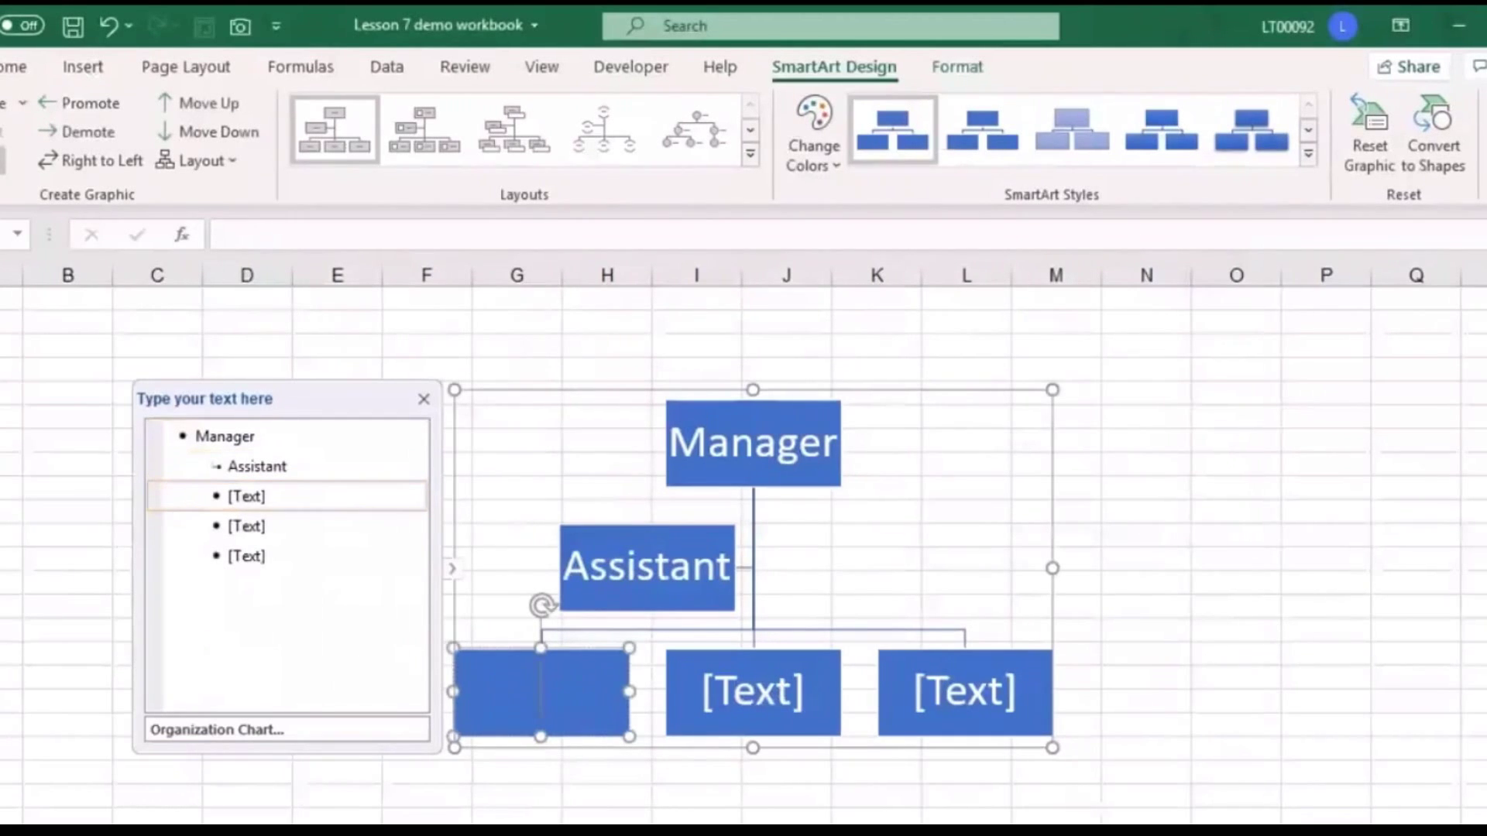
pyautogui.write('Salesrep')
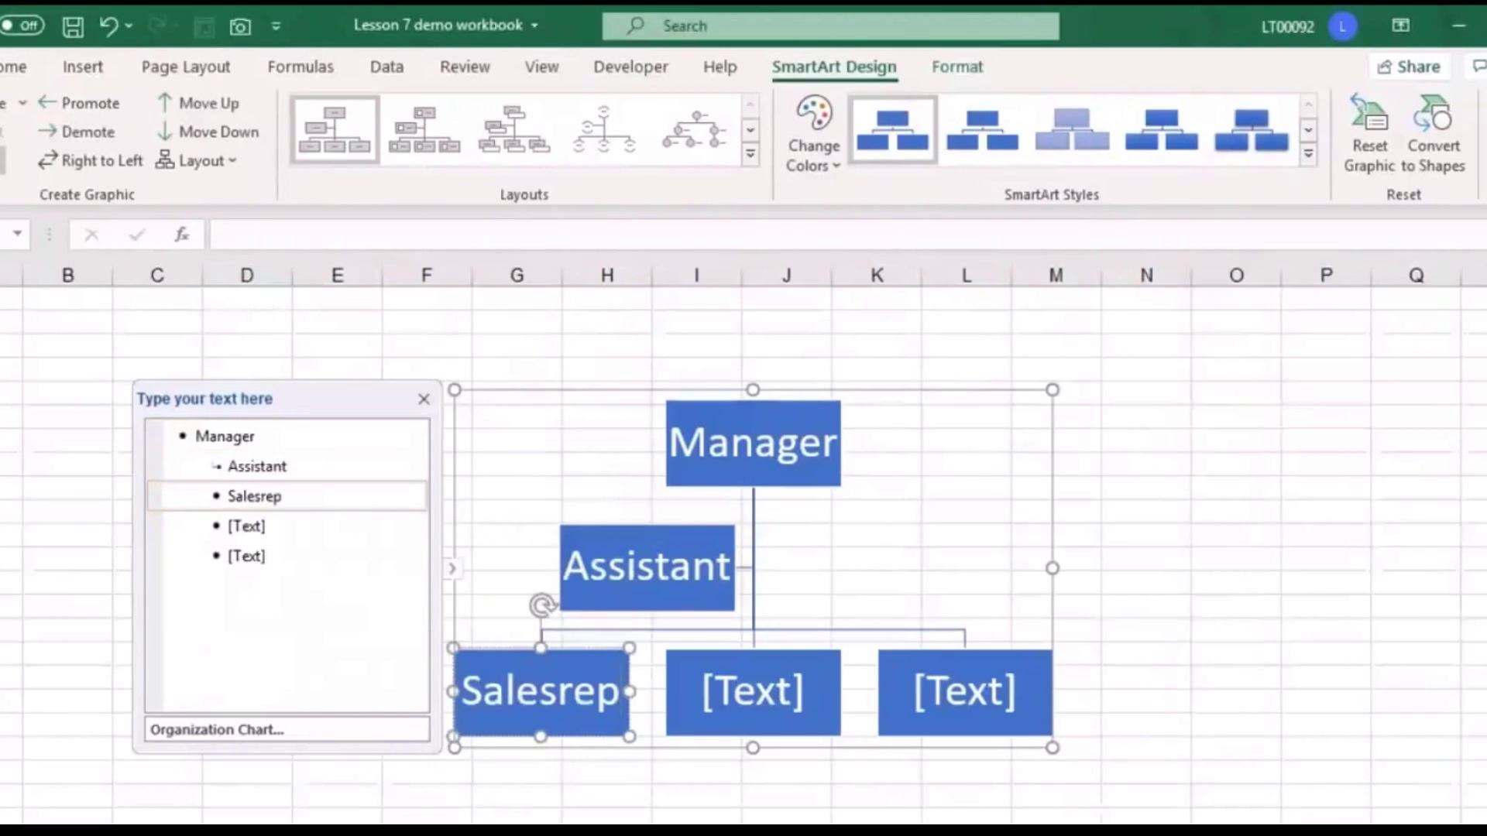
pyautogui.hotkey('shift', 'Home')
pyautogui.hotkey('ctrl', 'c')
pyautogui.press('Down')
pyautogui.hotkey('ctrl', 'v')
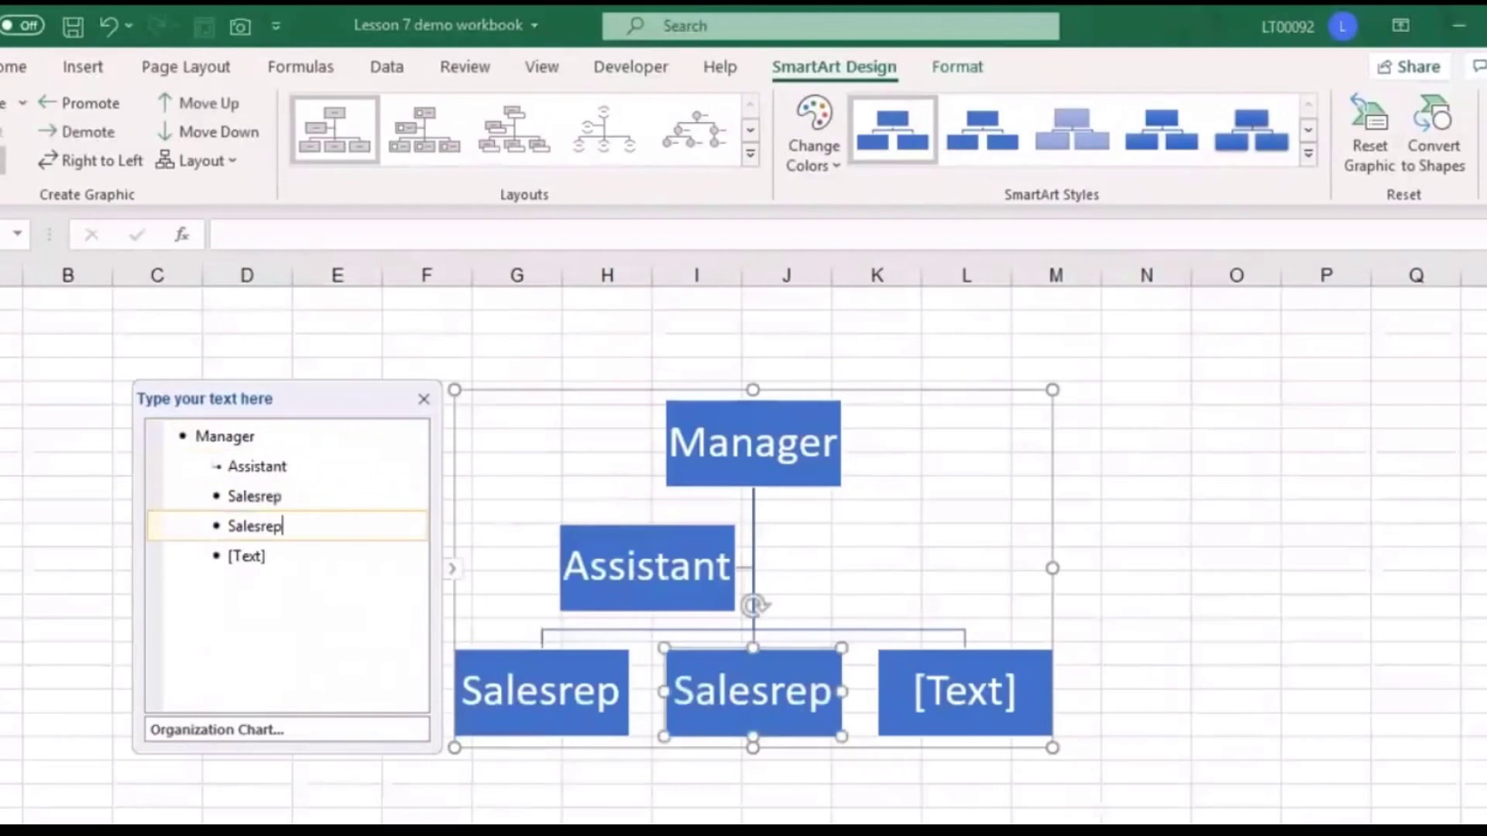
pyautogui.press('Down')
pyautogui.hotkey('ctrl', 'v')
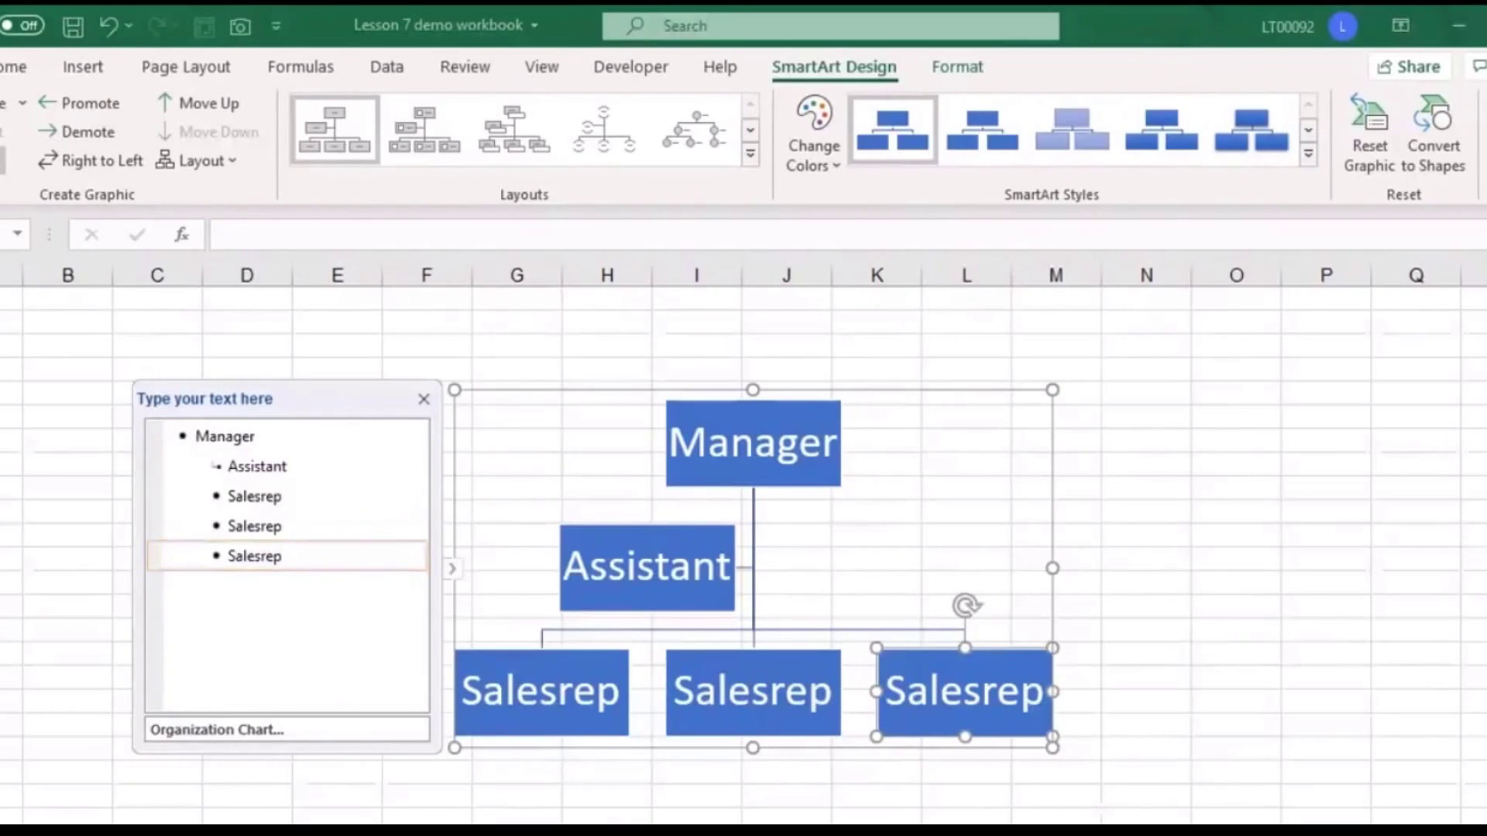
# Step: Hide the chart's text pane, then enlarge the organization chart and place it higher on the sheet, extending to column J
pyautogui.click(424, 399)
pyautogui.moveTo(455, 389); pyautogui.dragTo(225, 318)
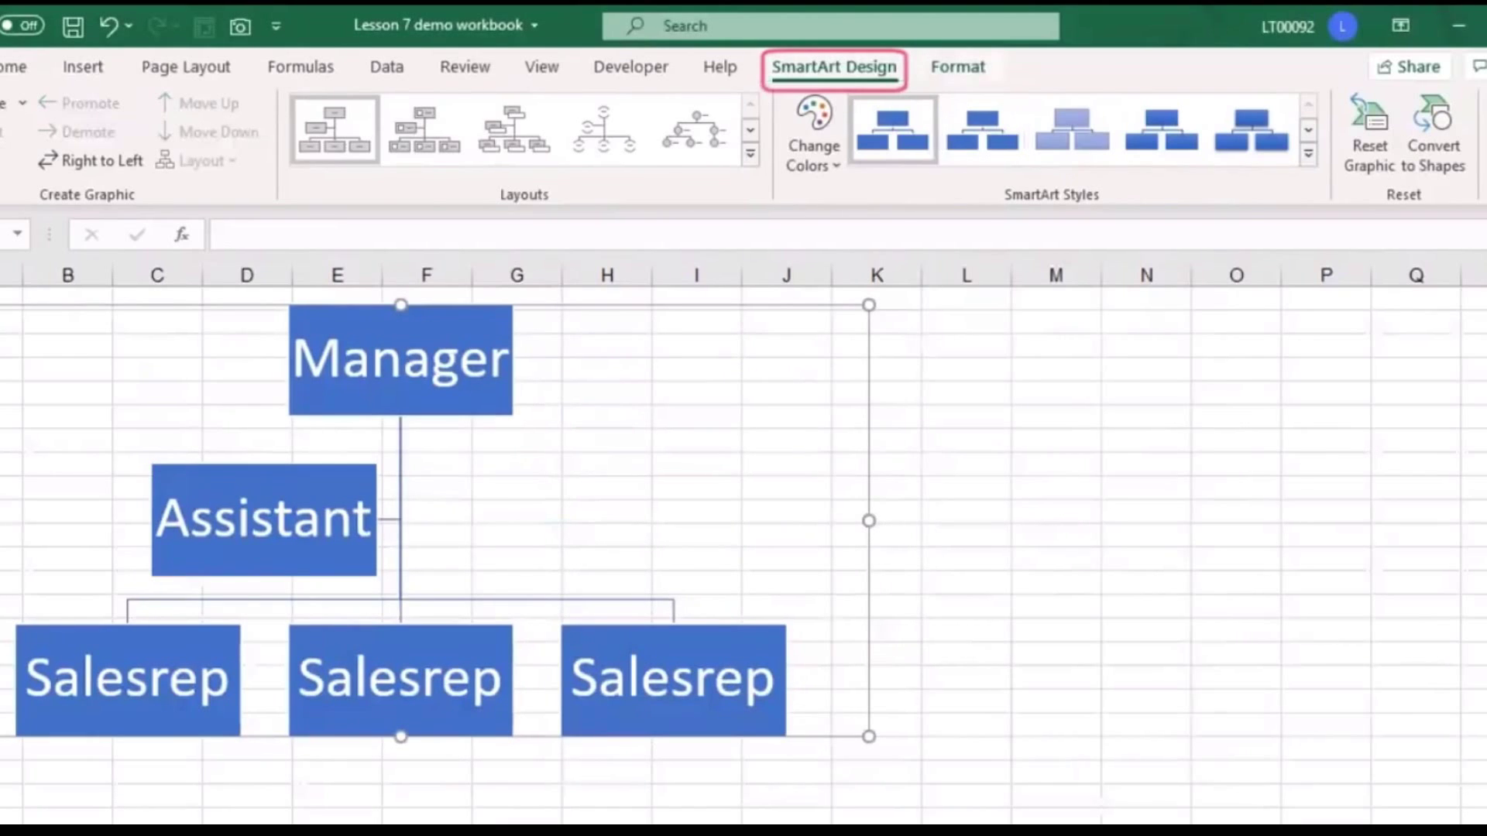
pyautogui.click(958, 67)
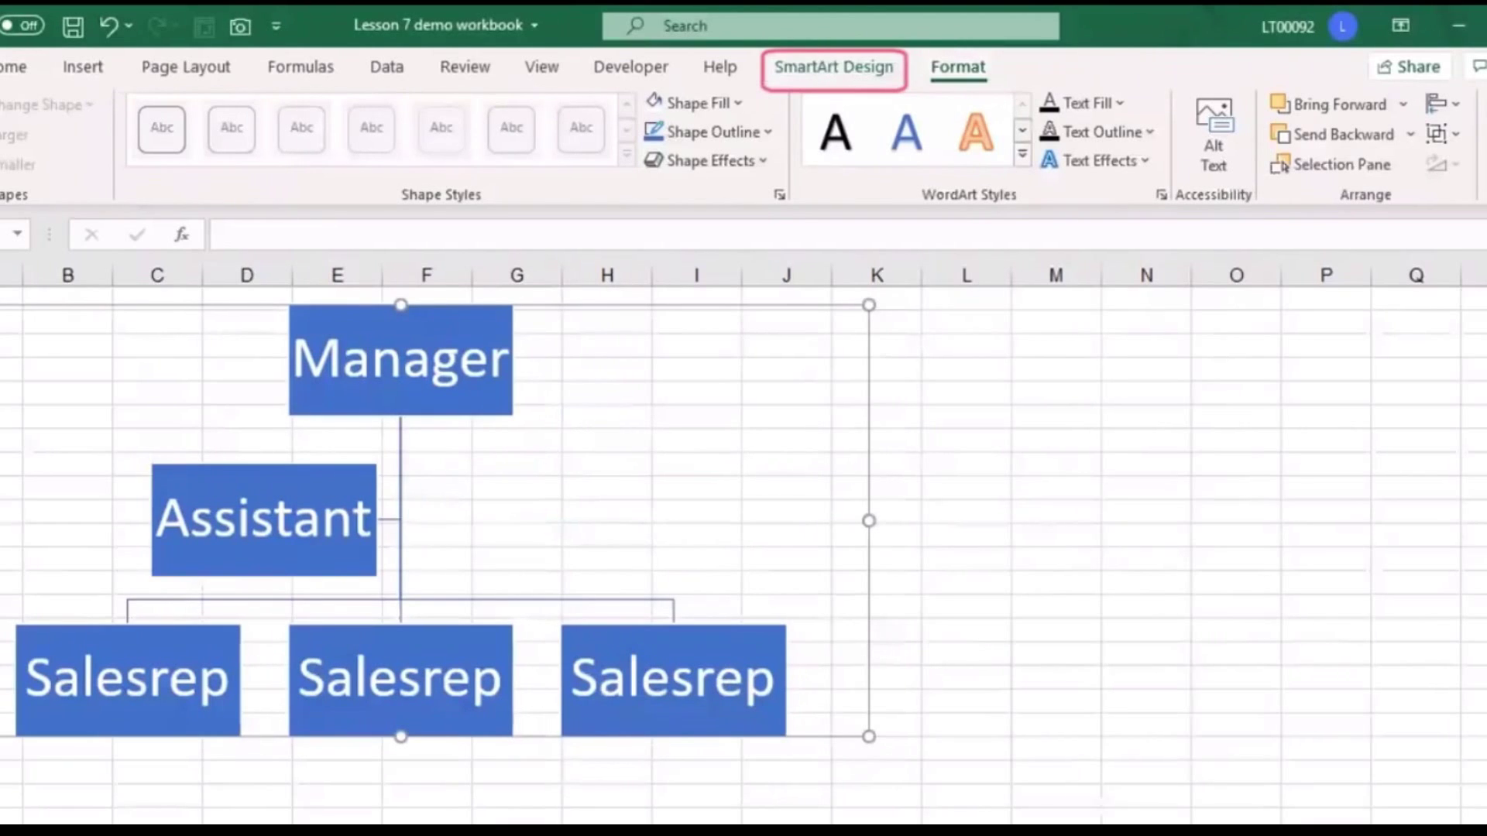
pyautogui.click(834, 67)
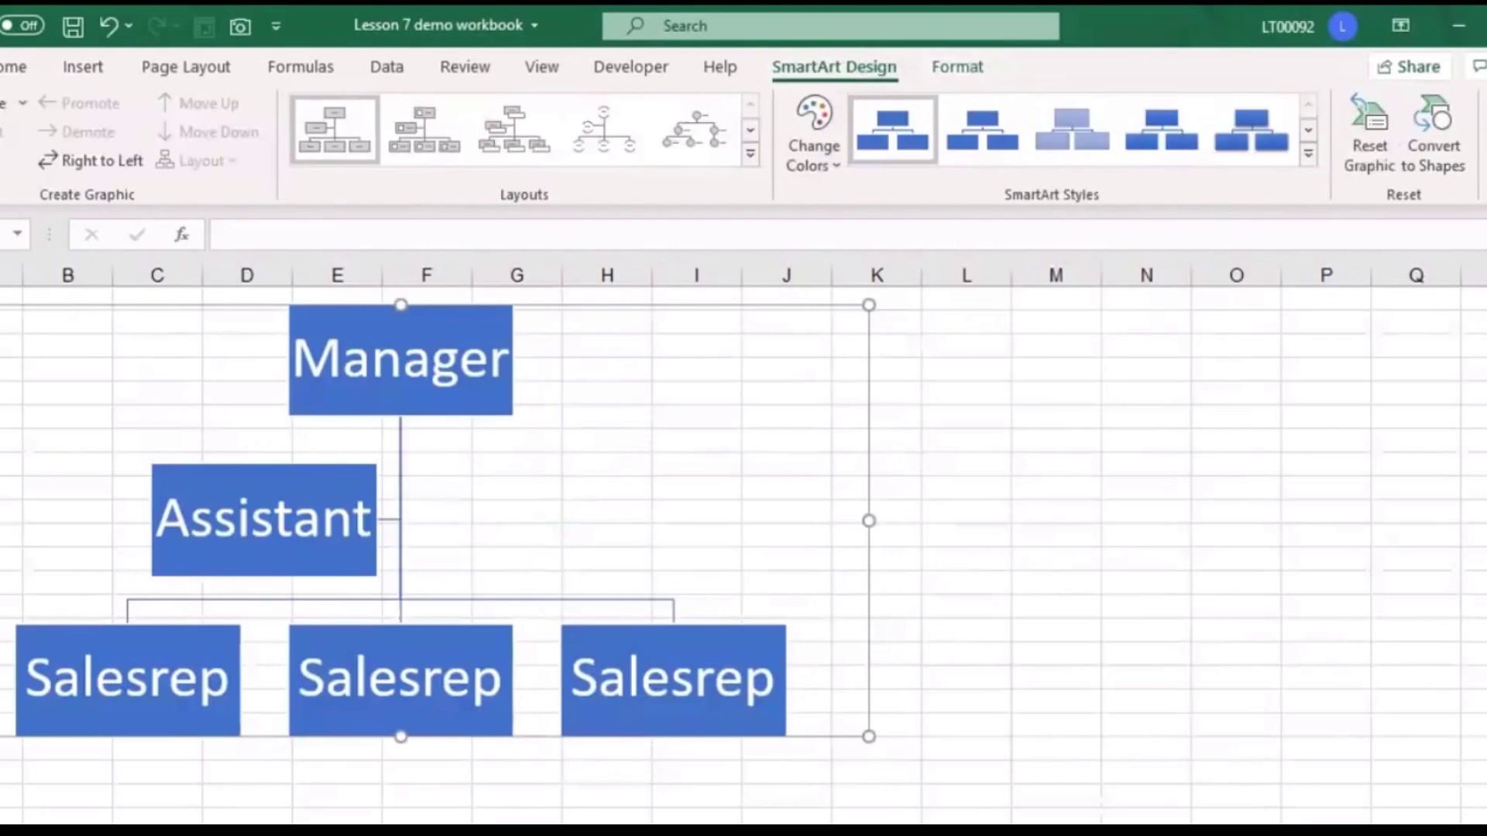
# Step: Reopen the chart's text pane and add a fourth Salesrep entry below the existing ones under Manager
pyautogui.click(2, 161)
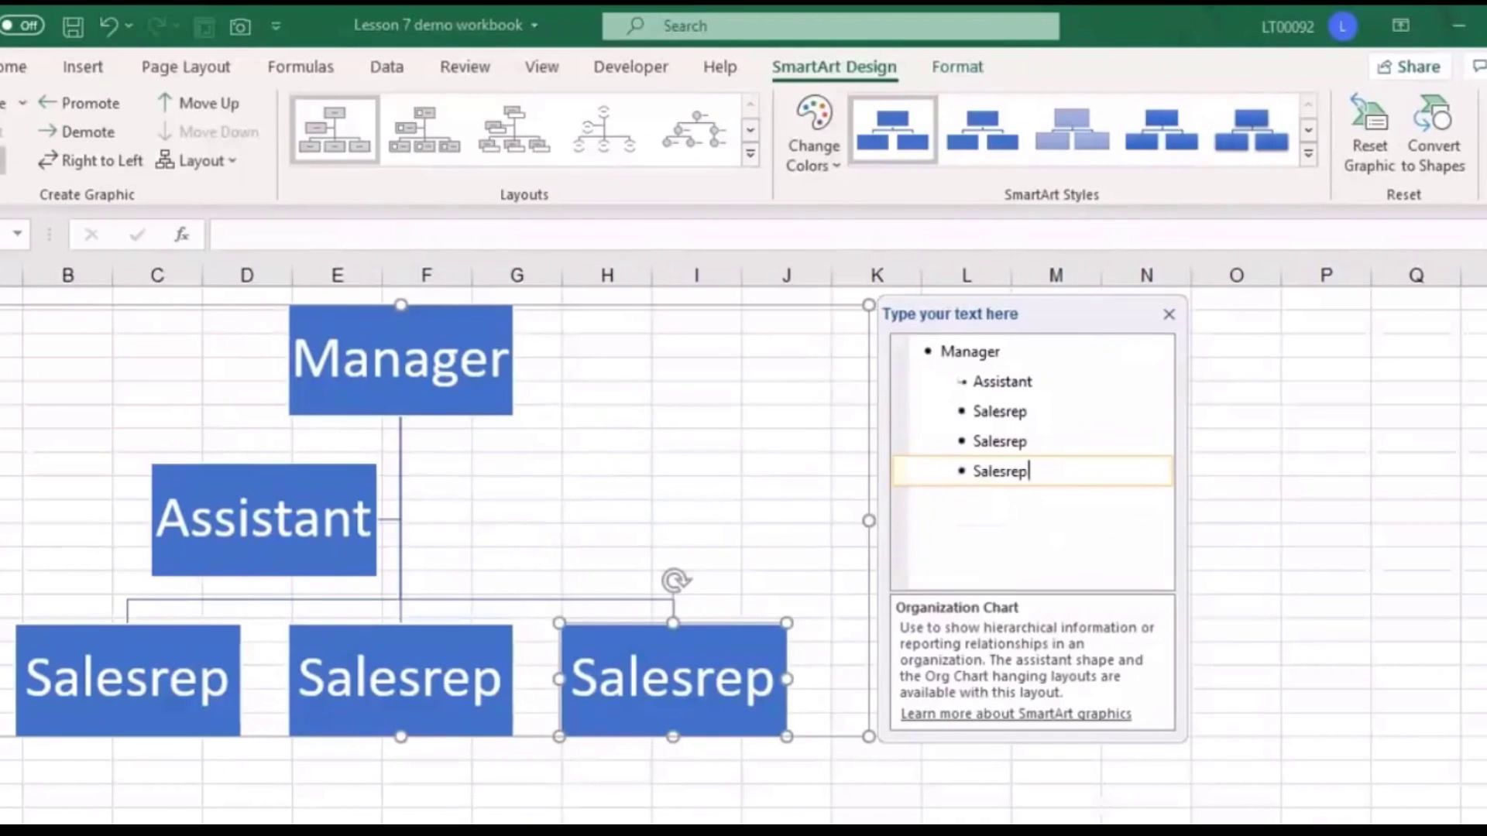
pyautogui.press('Return')
pyautogui.write('Salesrep')
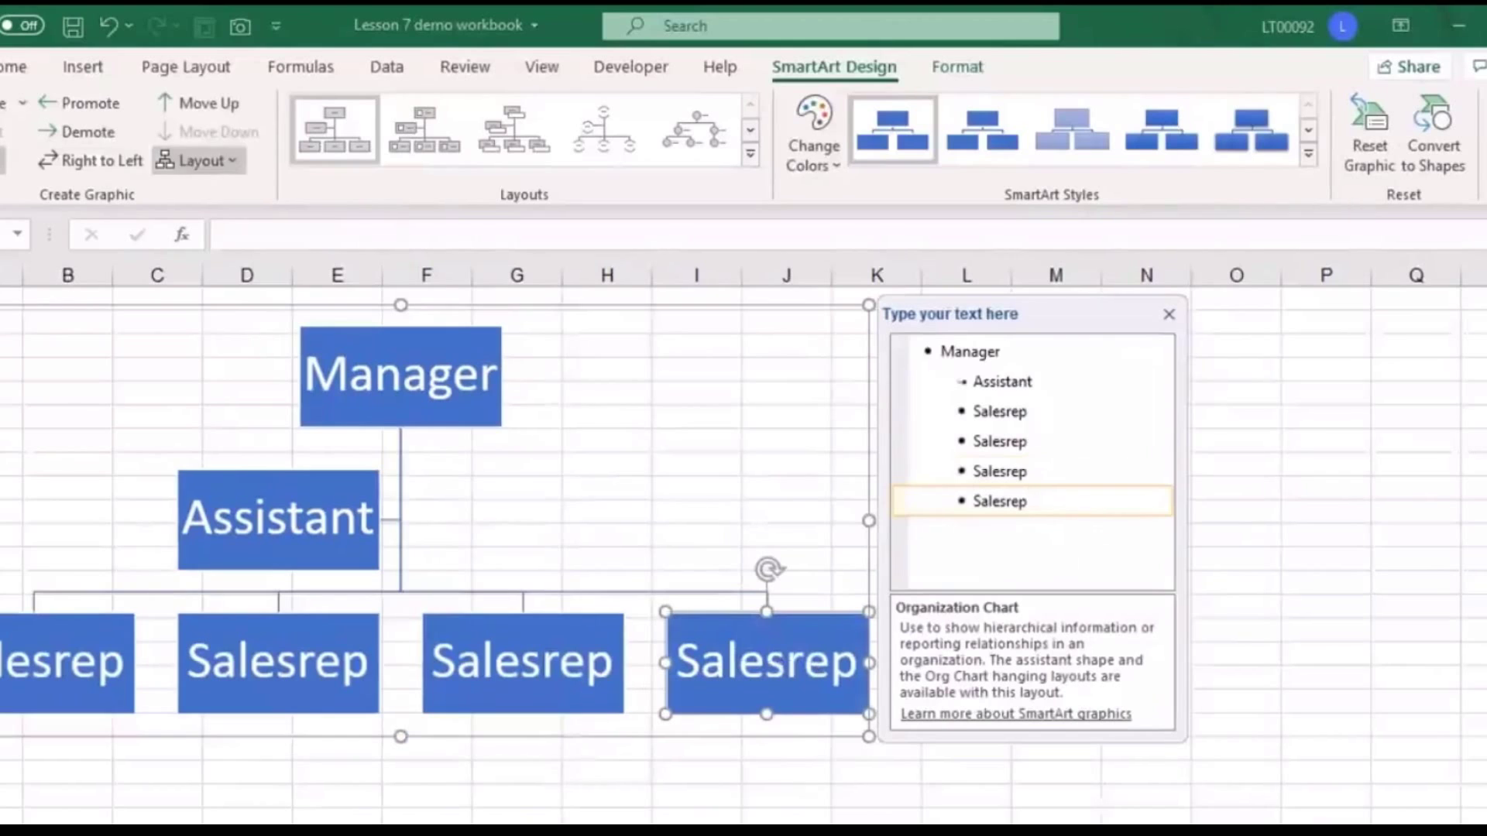
# Step: Flip the organization chart between right-to-left and left-to-right, ending in the original direction
pyautogui.click(91, 161)
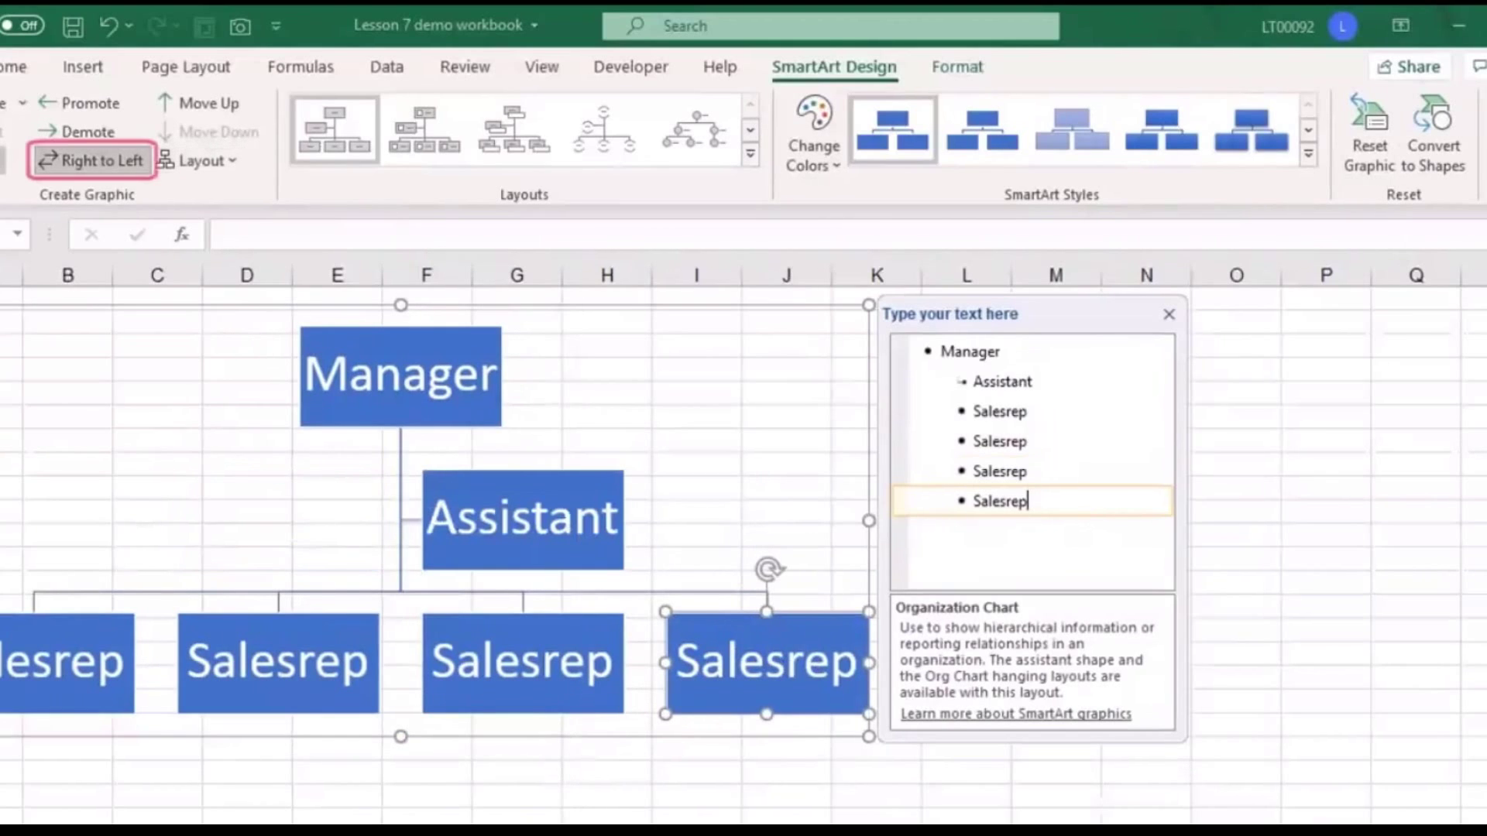
pyautogui.click(91, 160)
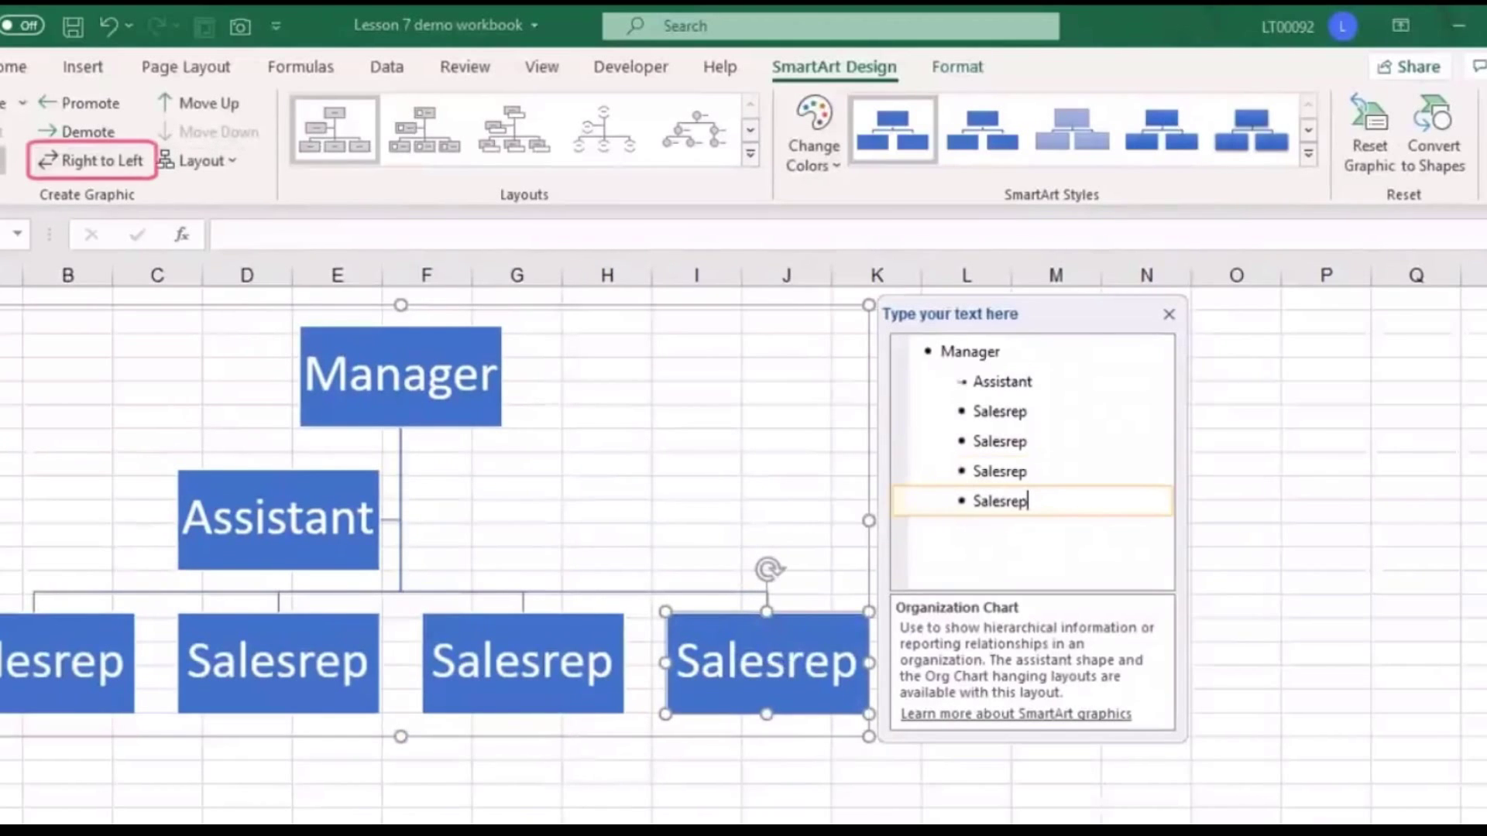
pyautogui.click(91, 160)
pyautogui.click(91, 161)
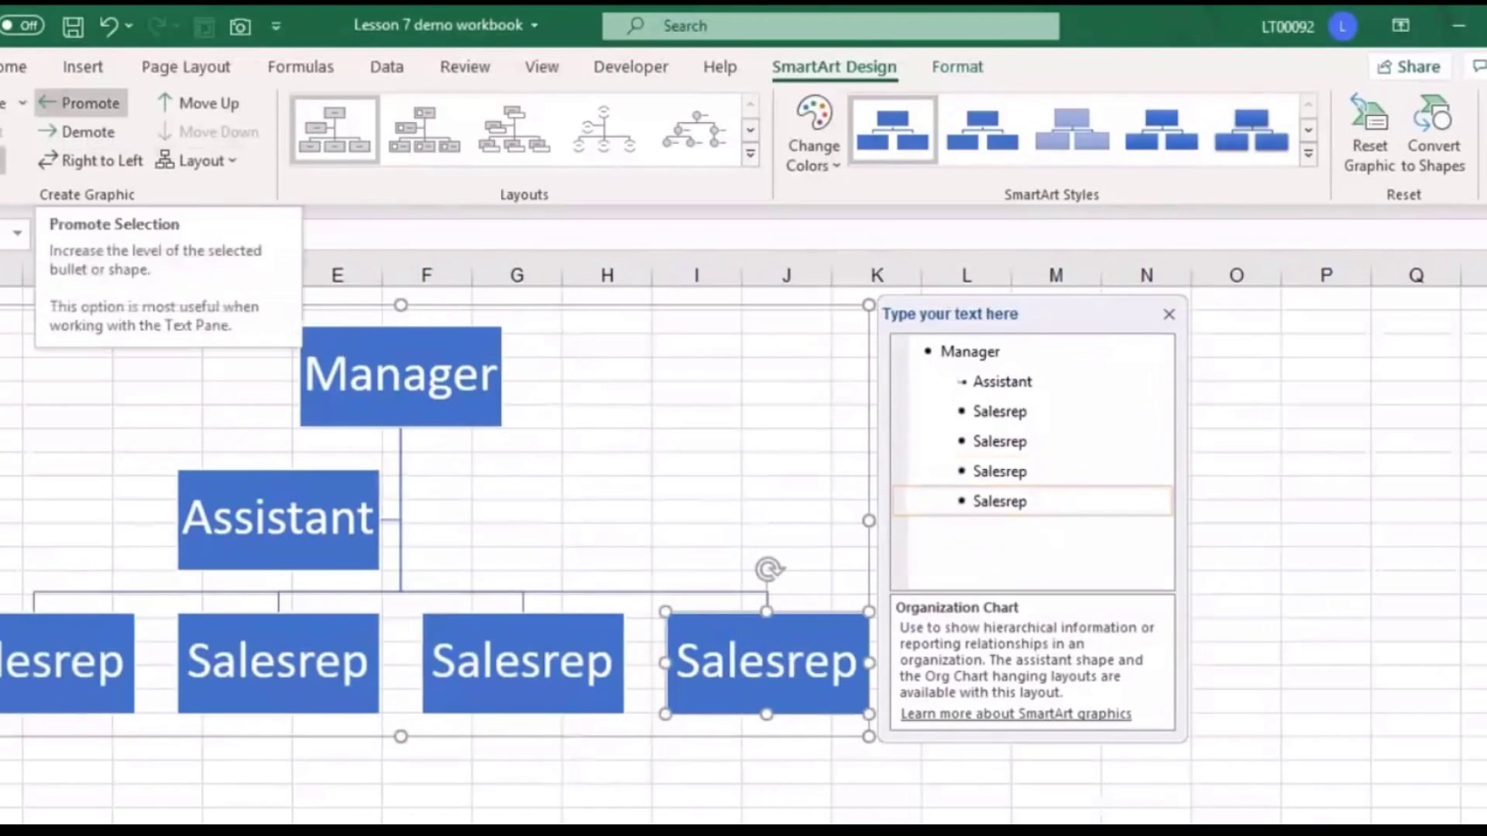
# Step: Promote the fourth Salesrep entry to Manager's level and rename it Supervisor
pyautogui.click(82, 103)
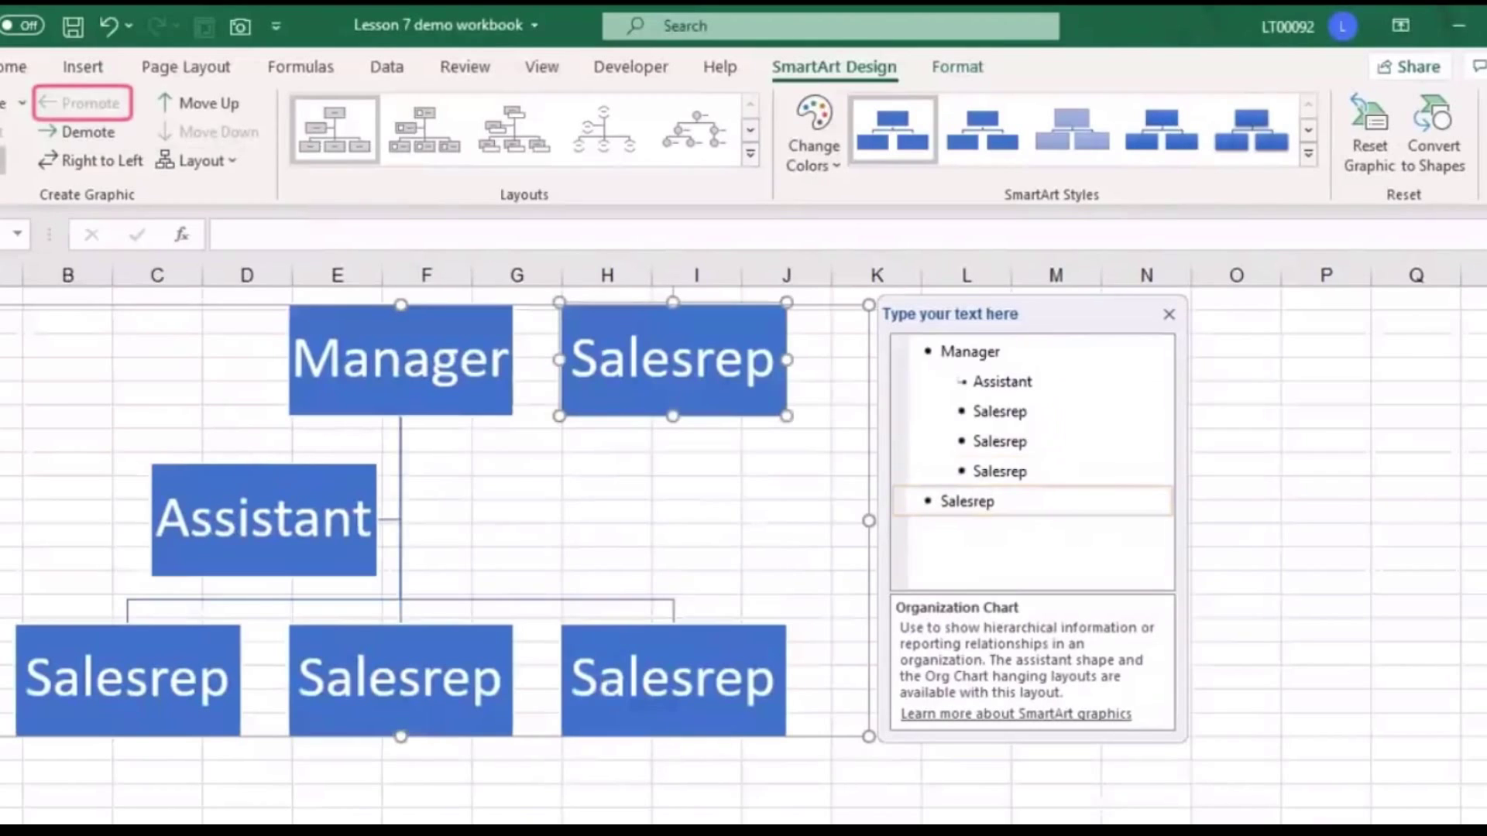
pyautogui.doubleClick(967, 502)
pyautogui.write('Supervisor')
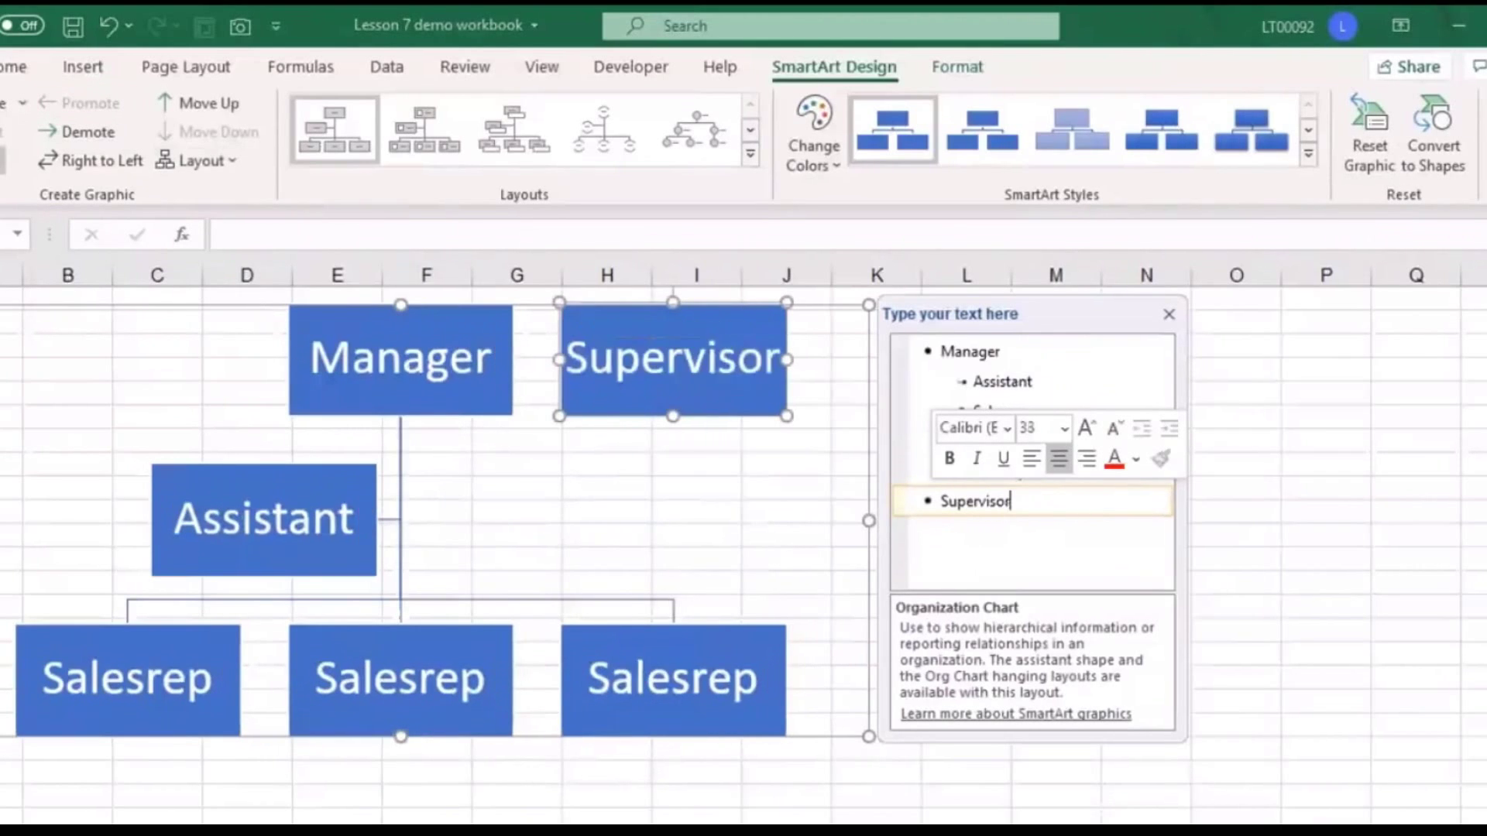
# Step: Add a Salesrep entry demoted one level beneath Supervisor, then close the text pane and deselect the chart
pyautogui.press('Return')
pyautogui.write('Salesrep')
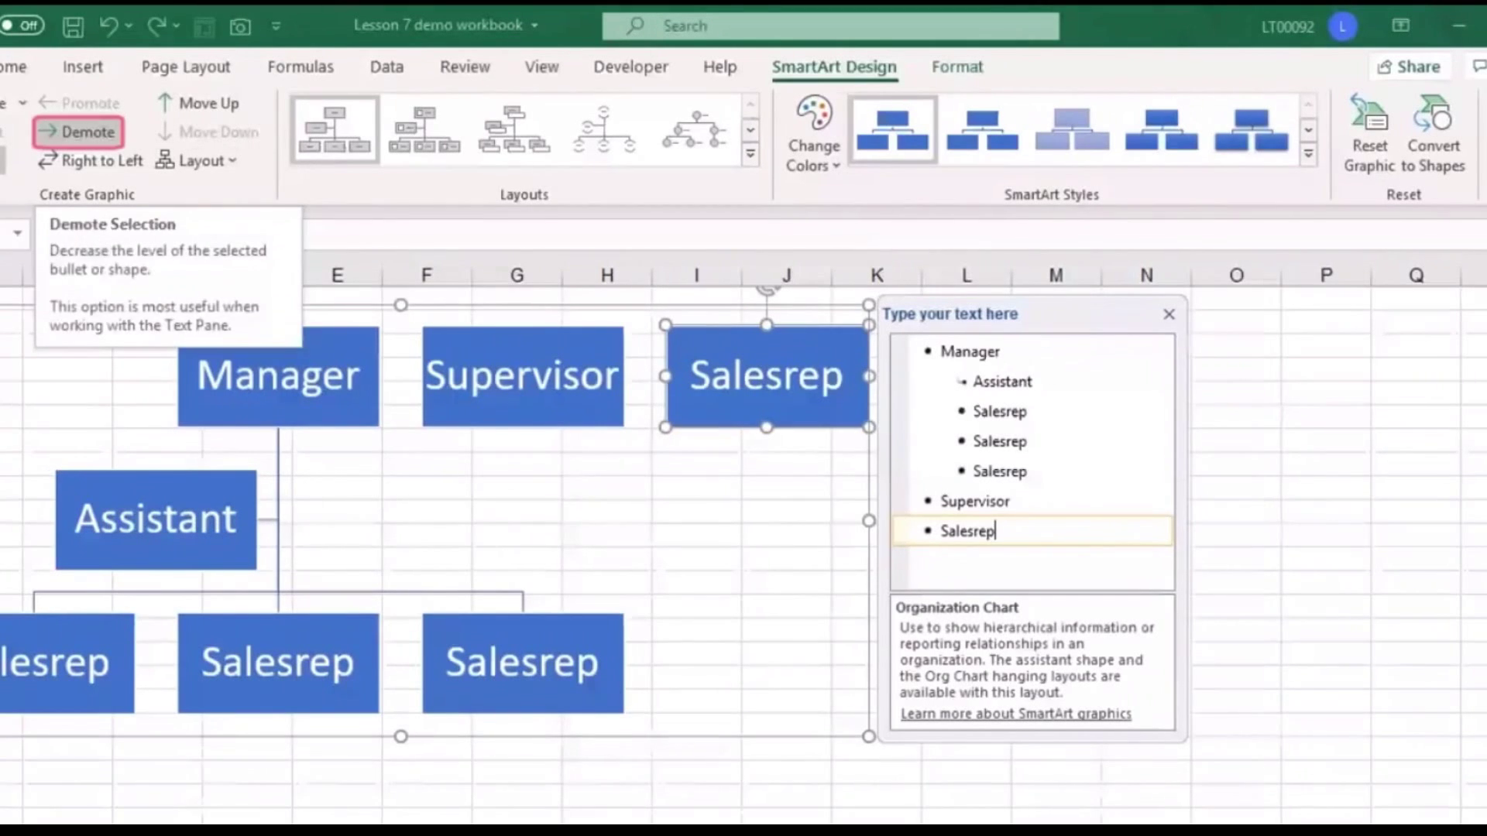
pyautogui.click(77, 132)
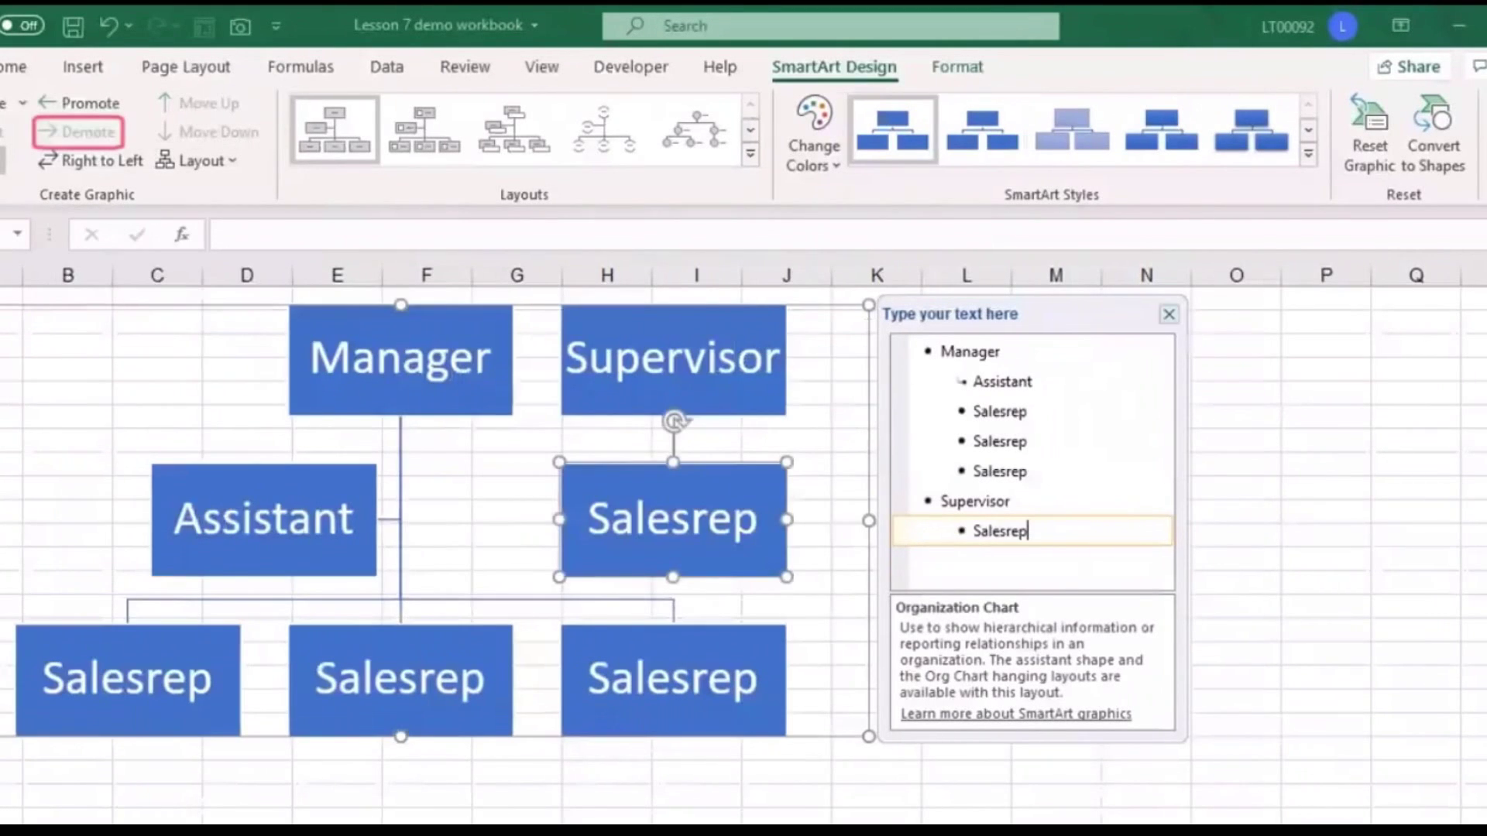
pyautogui.click(1168, 314)
pyautogui.click(1146, 441)
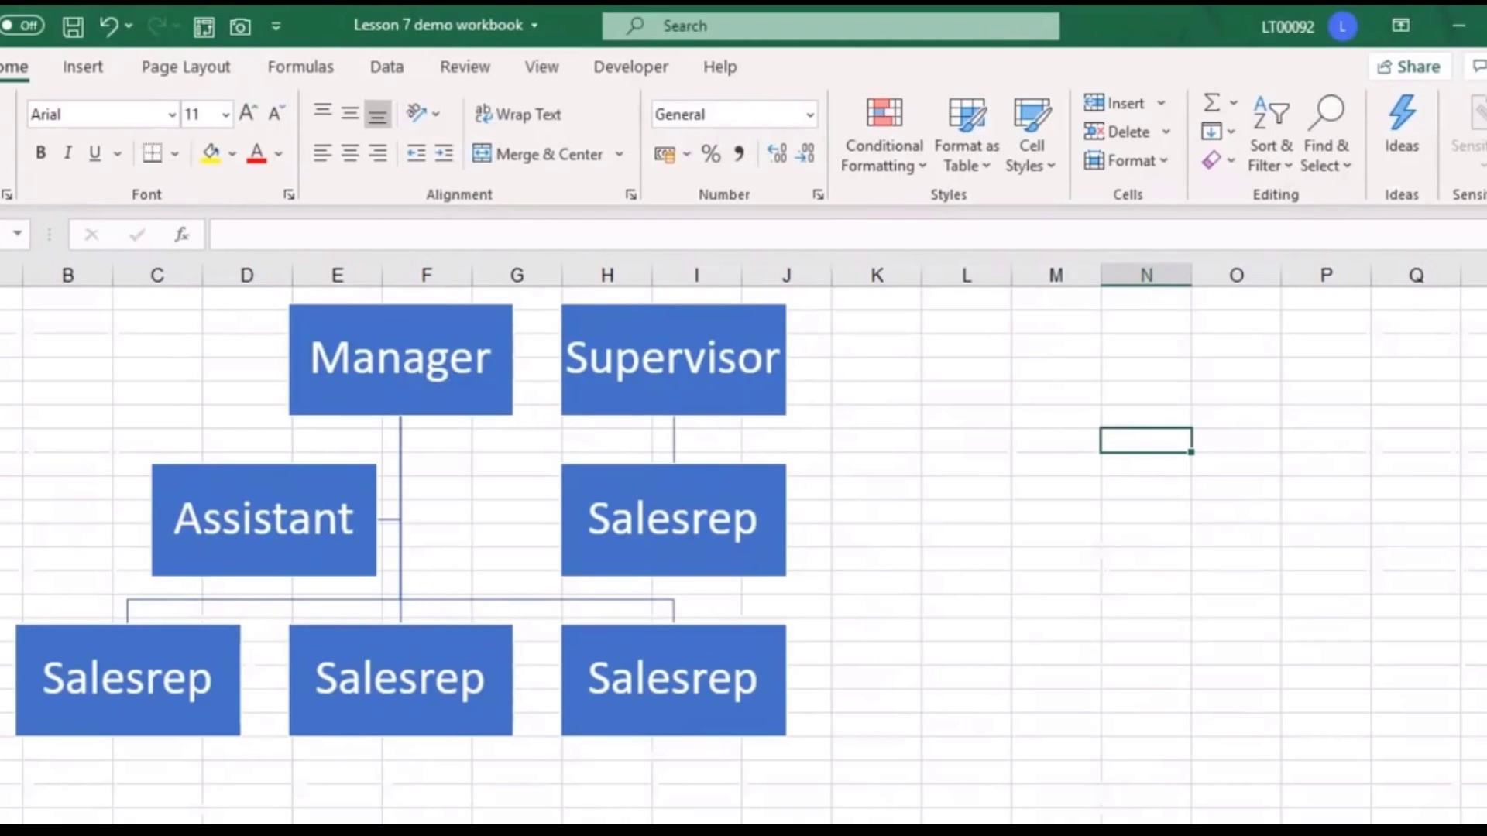
# Step: Apply a bevelled, slanted-perspective 3-D style to the Invites, Food and Decor SmartArt list further down the sheet
pyautogui.scroll(-5, 743, 553)
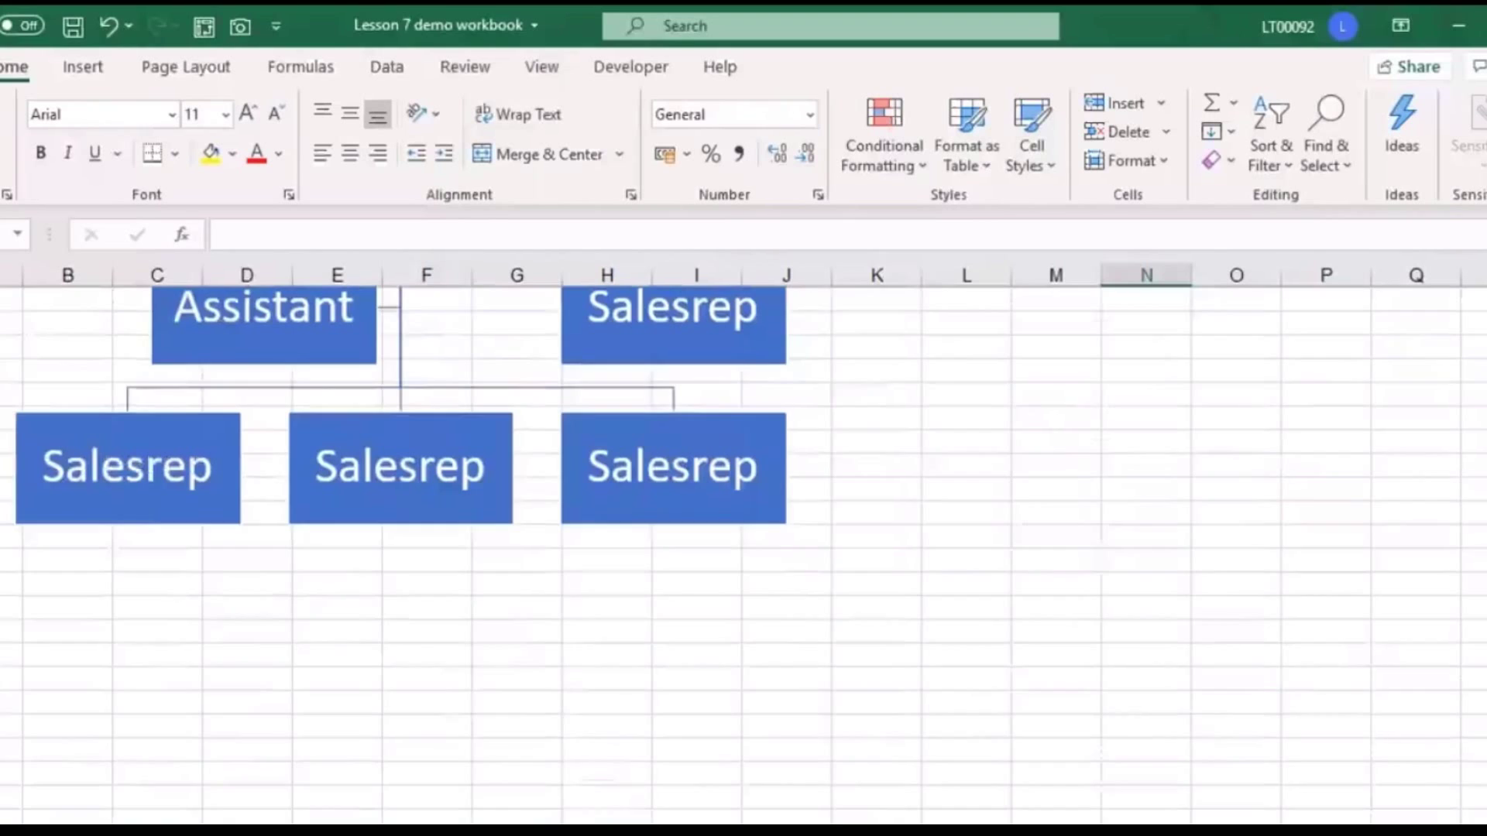
pyautogui.scroll(-8, 743, 553)
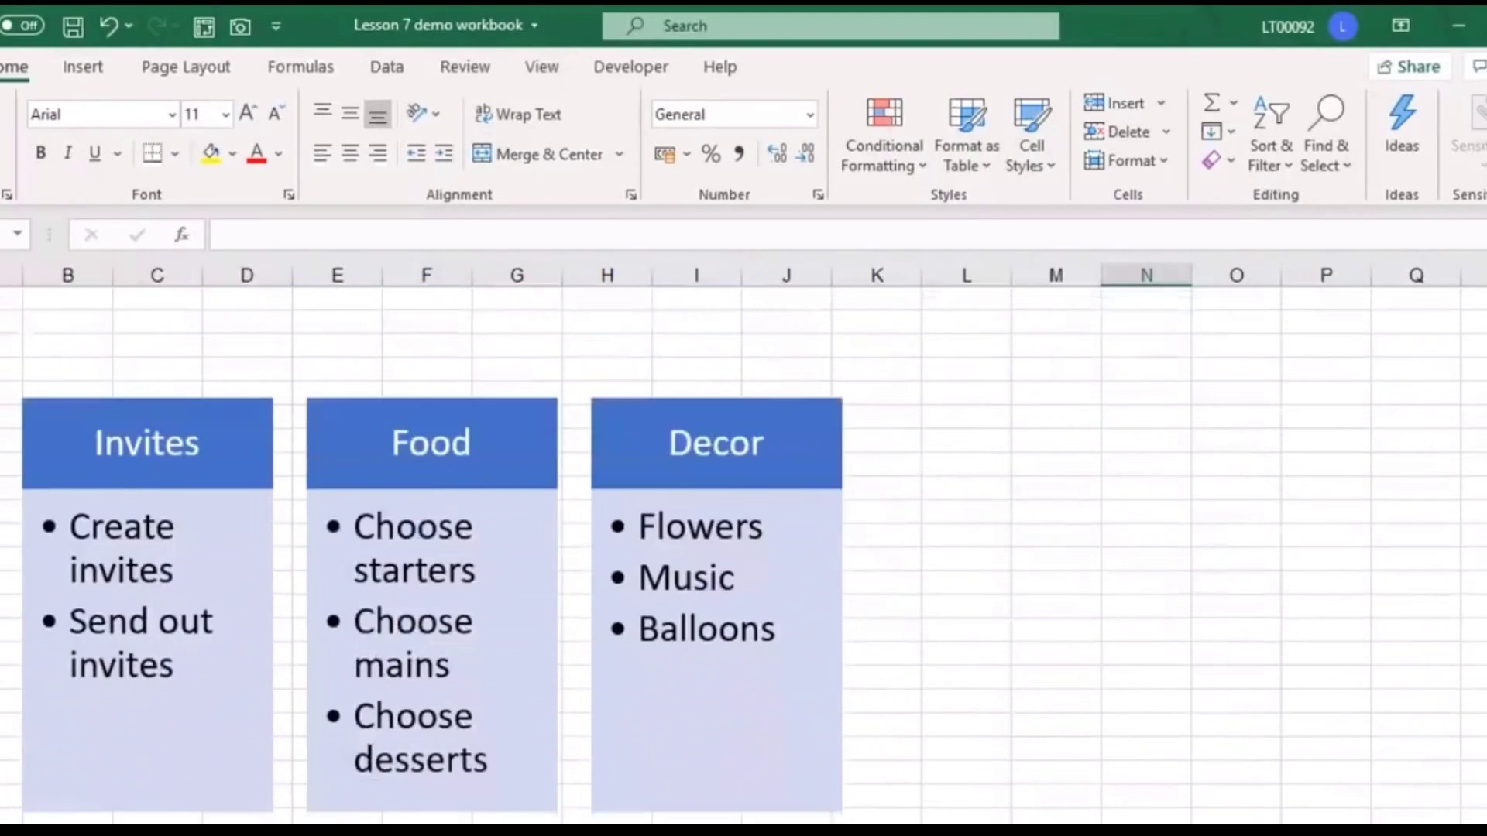
pyautogui.scroll(2, 744, 553)
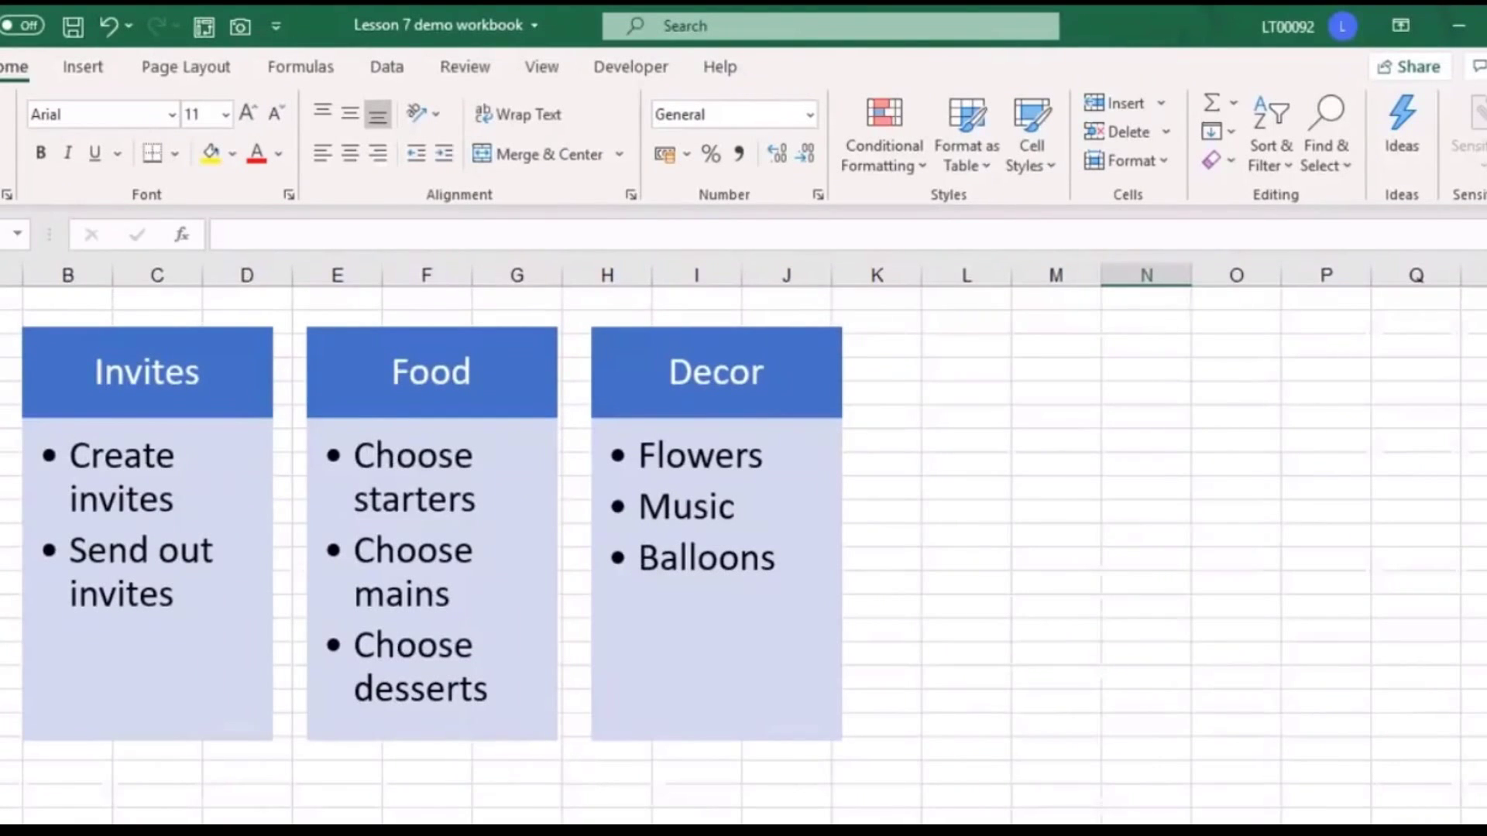
pyautogui.rightClick(577, 629)
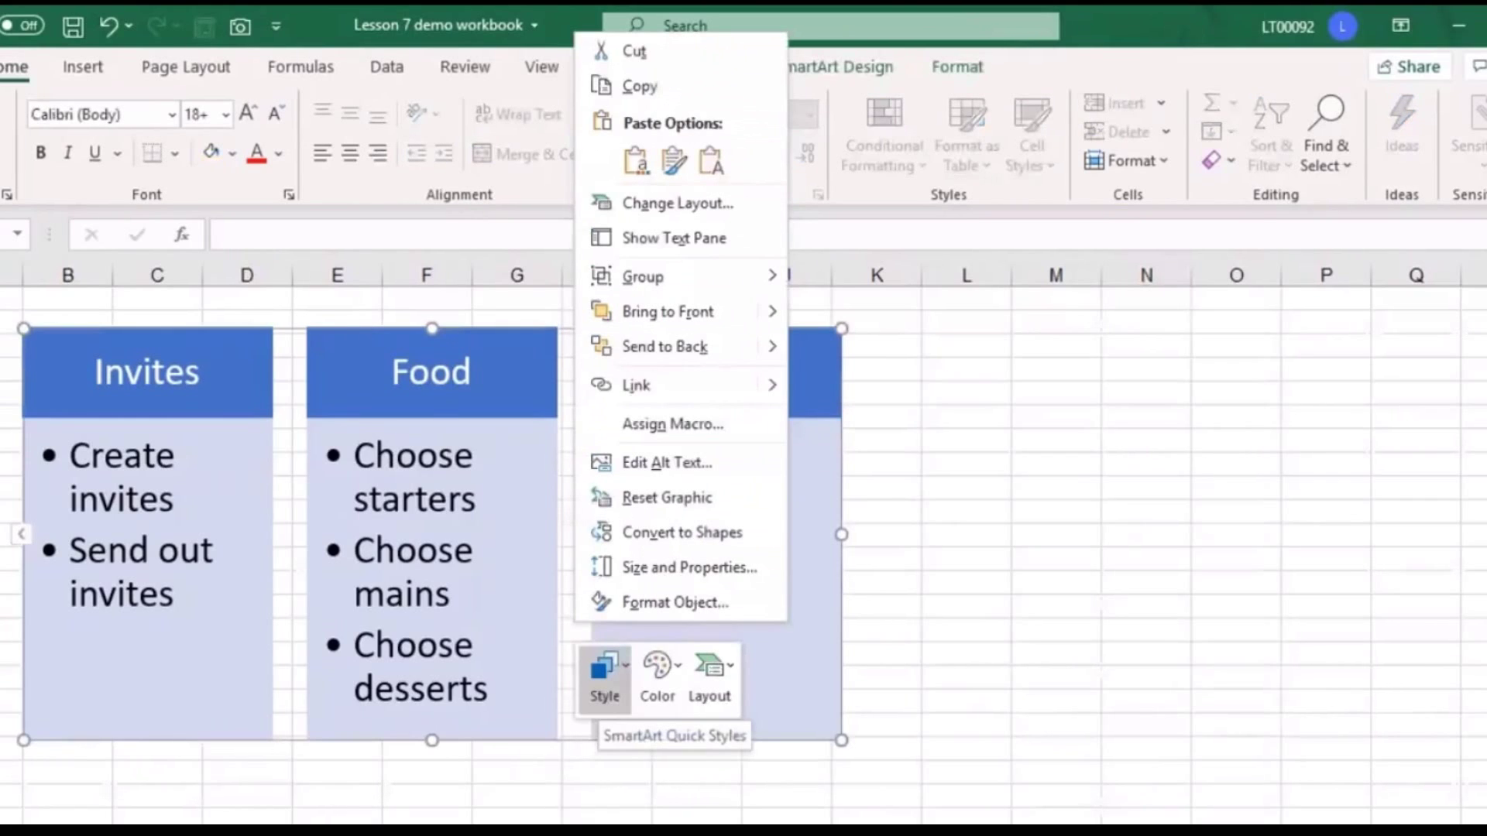
pyautogui.click(605, 670)
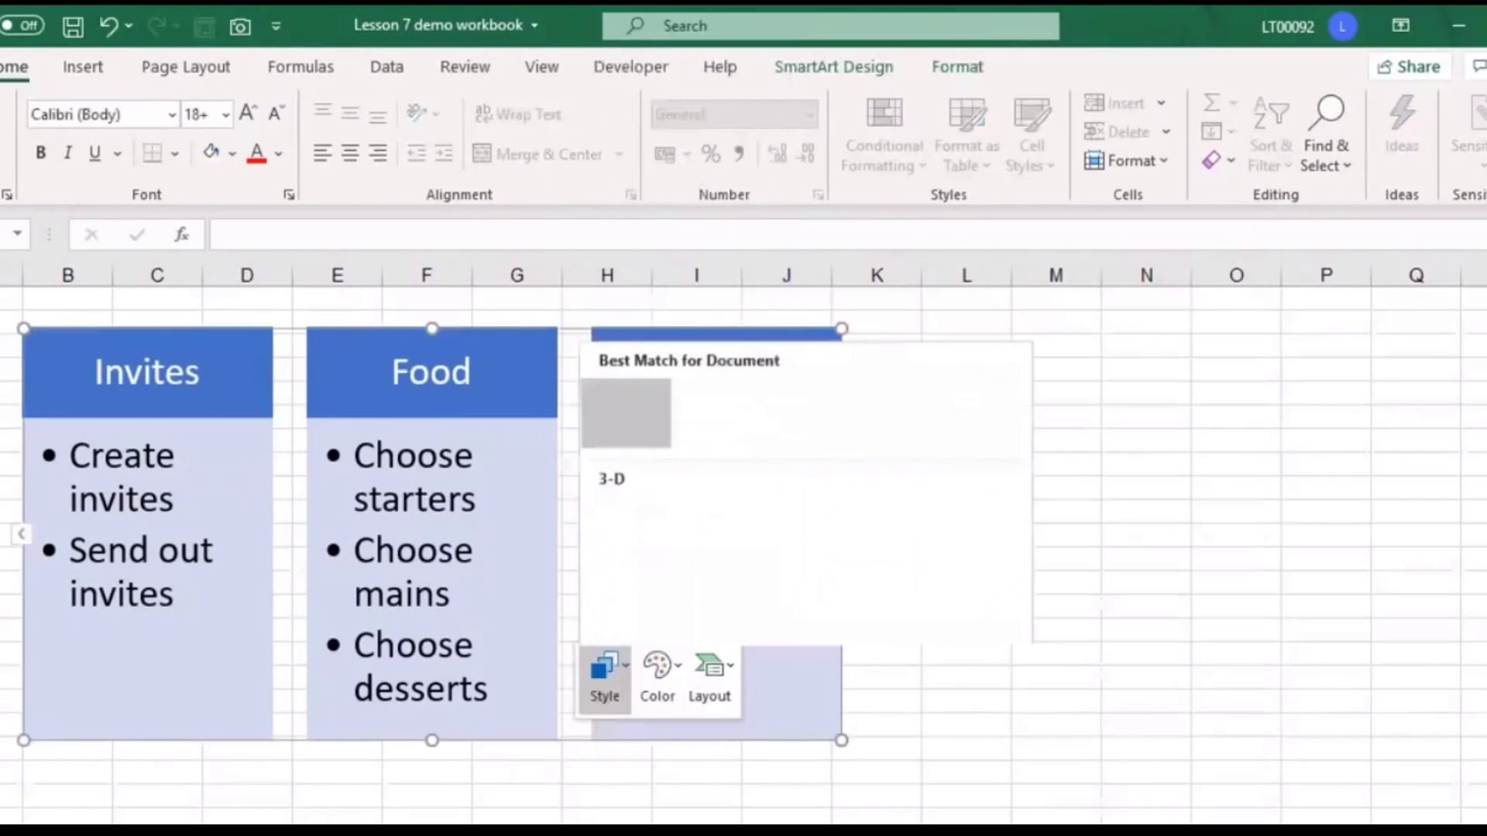
pyautogui.click(805, 600)
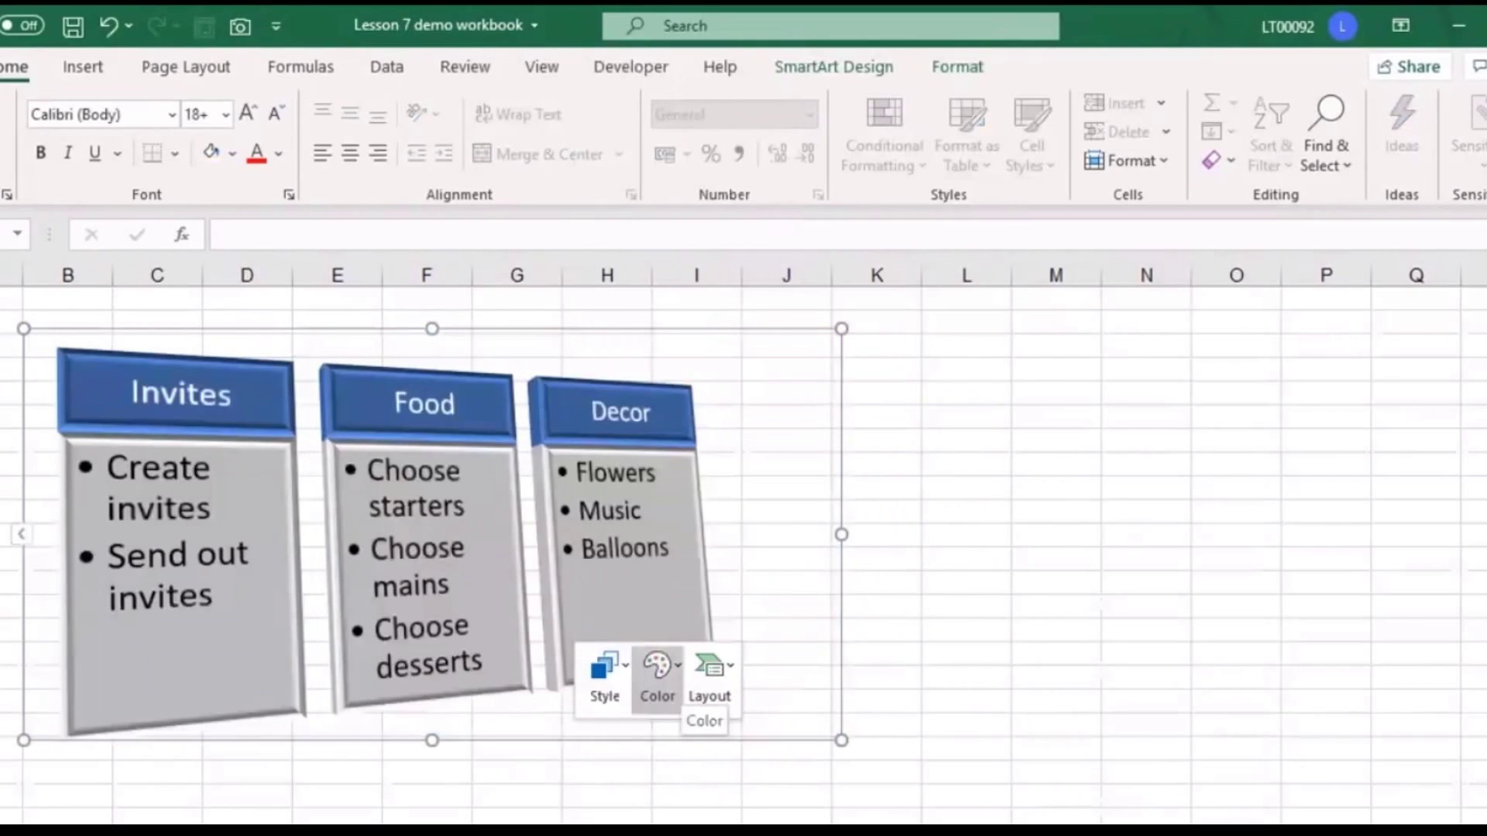
# Step: Recolor the Invites, Food and Decor graphic with the Colorful yellow-green-blue range and switch it to a layout with circular headings and stacked item boxes
pyautogui.click(657, 675)
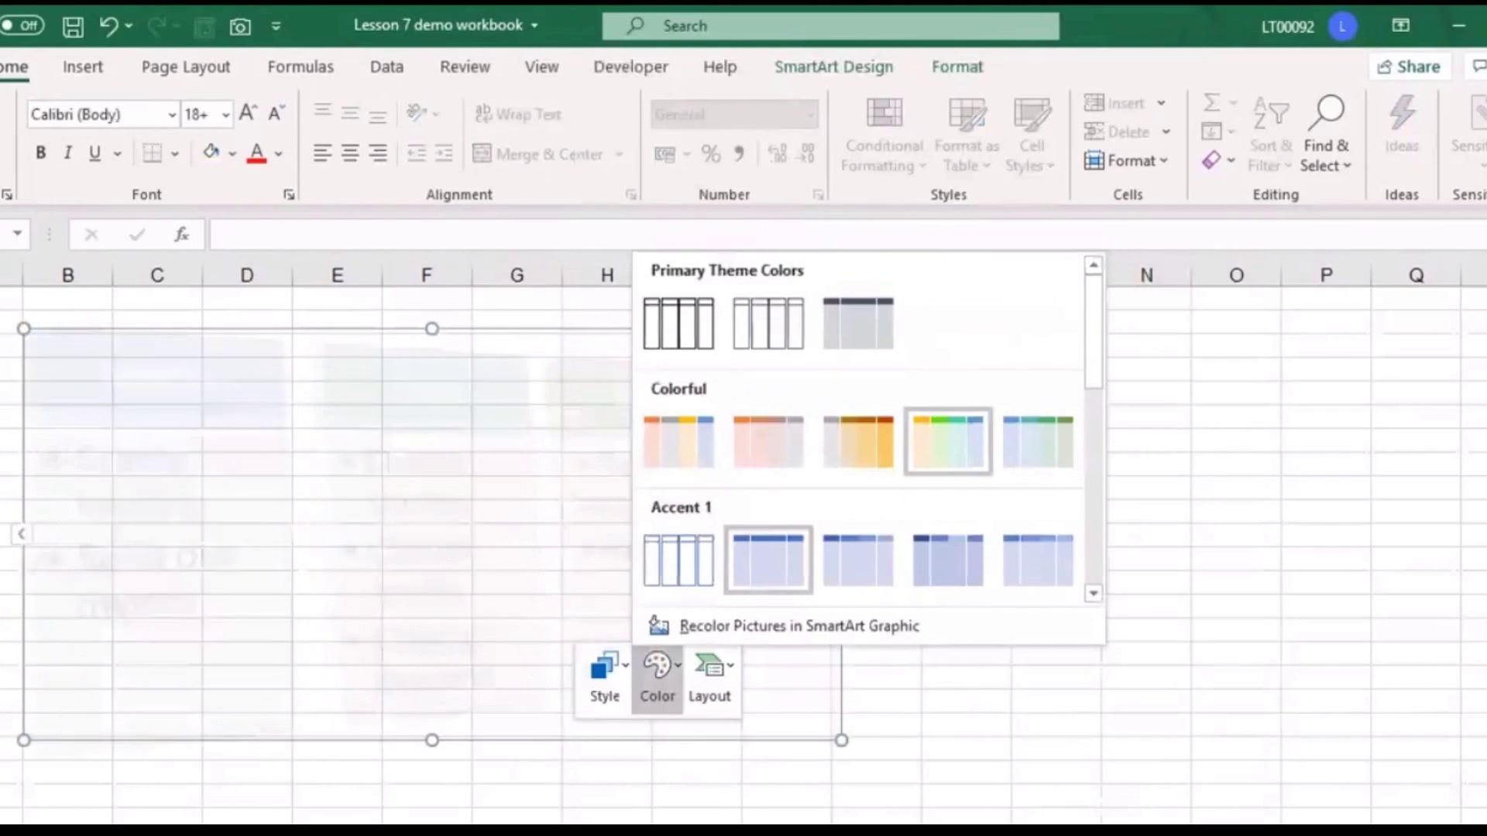
pyautogui.click(948, 442)
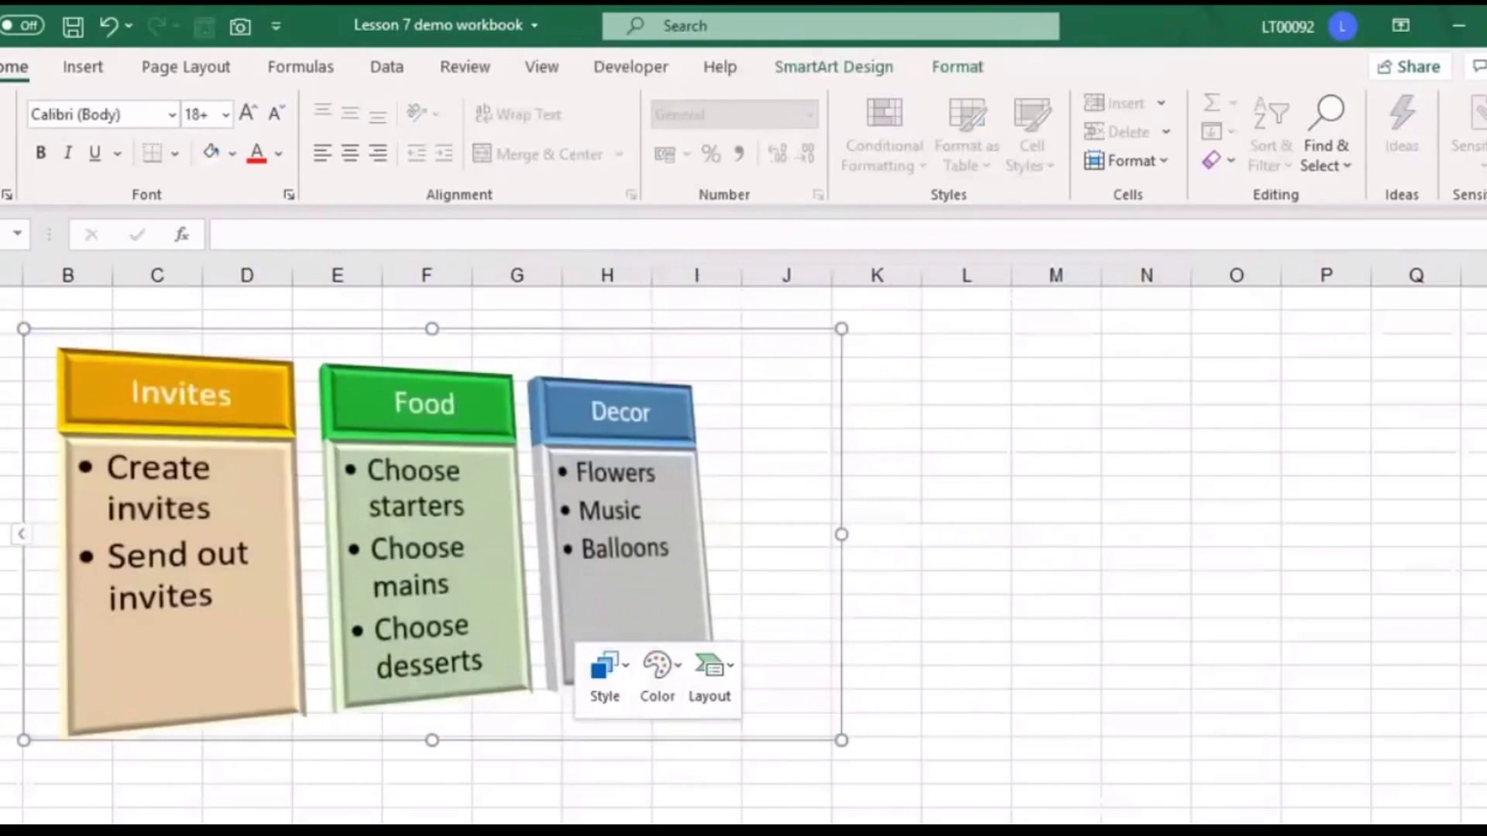
pyautogui.click(709, 674)
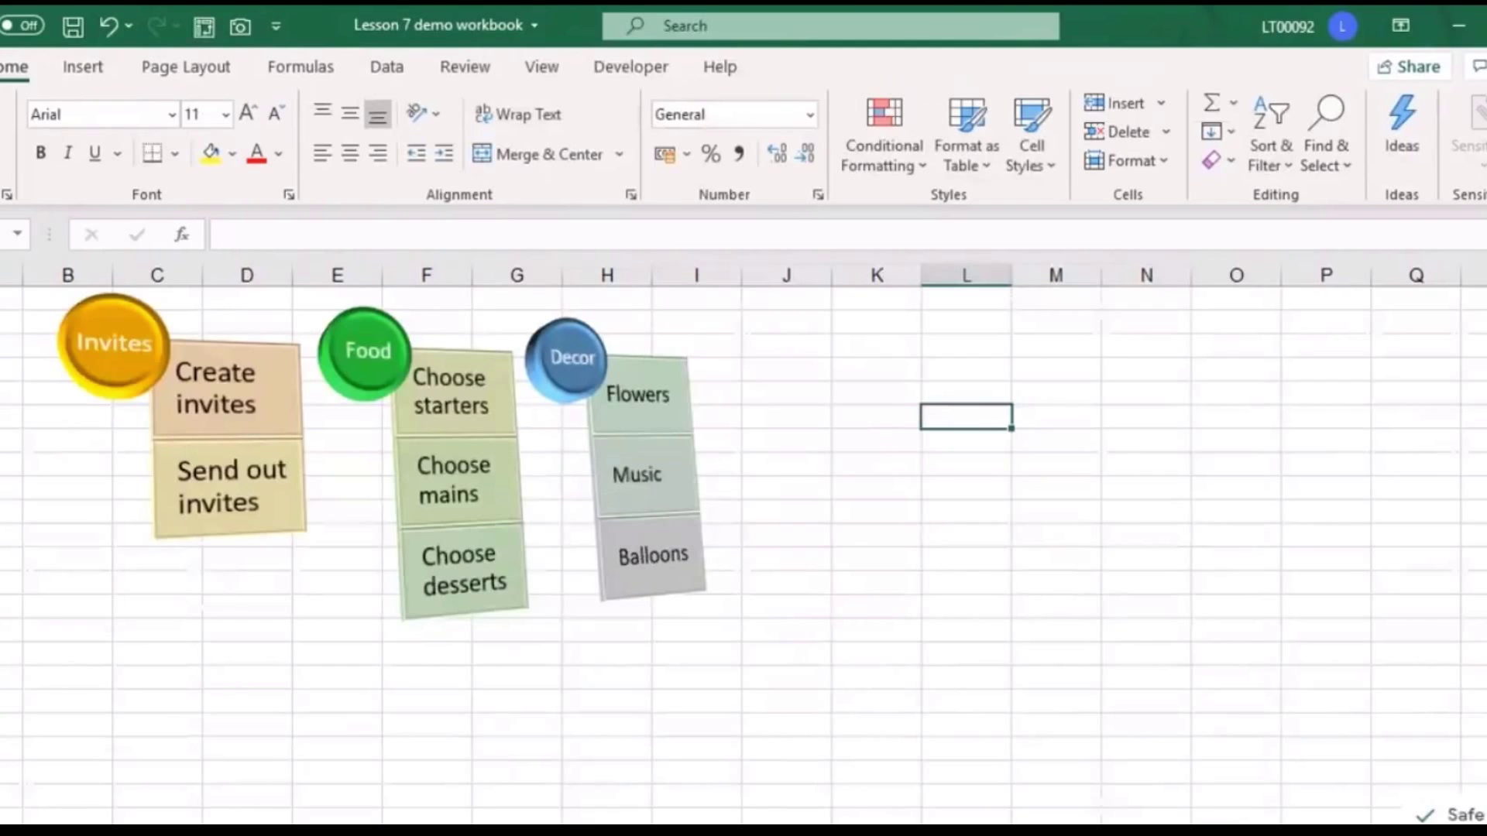
# Step: Show the Format Shape settings for the Flowers box in the Decor group, then deselect the graphic
pyautogui.rightClick(689, 403)
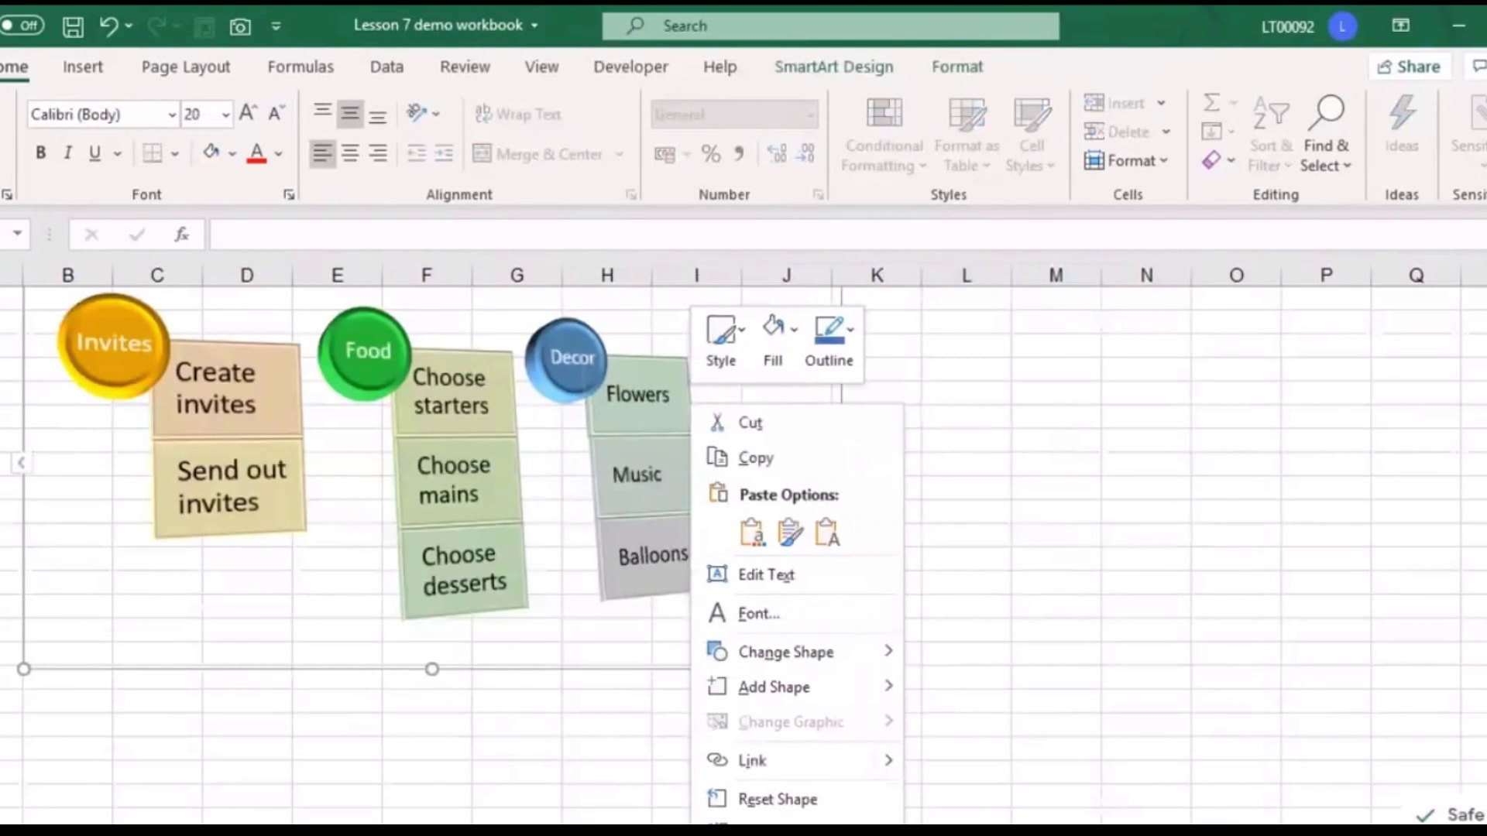
pyautogui.click(777, 833)
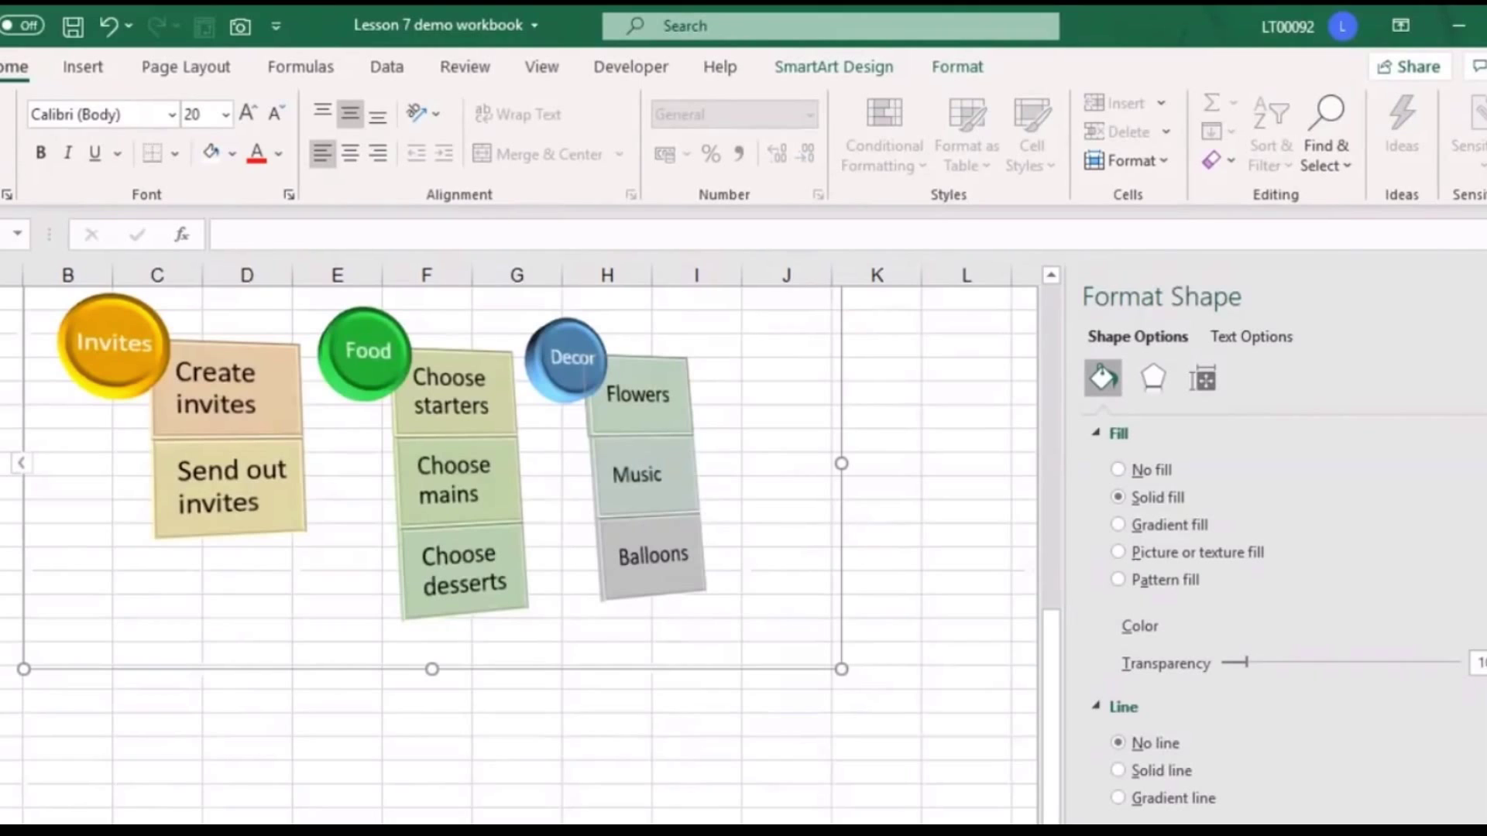
pyautogui.click(966, 488)
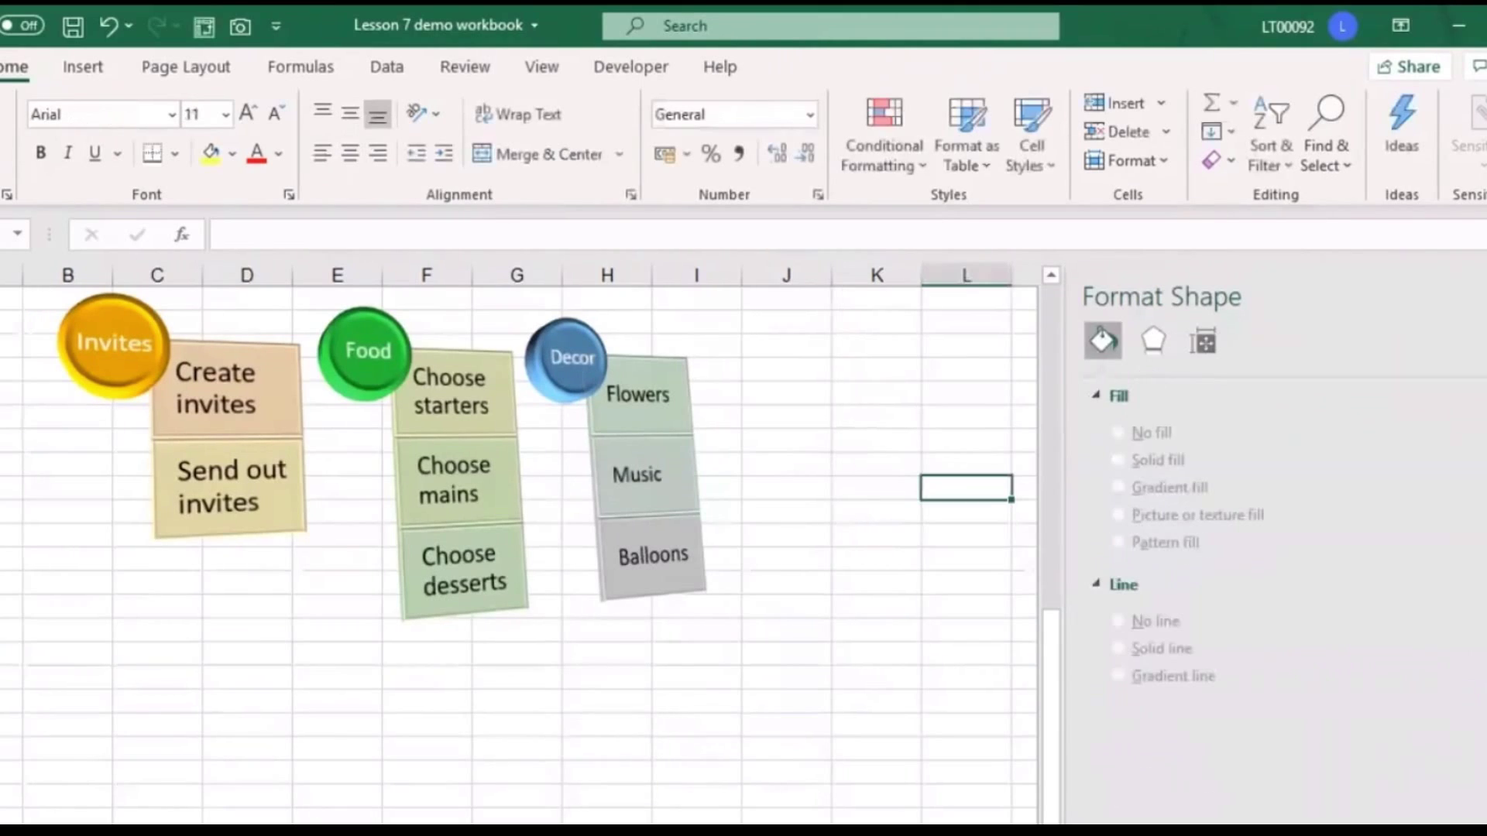